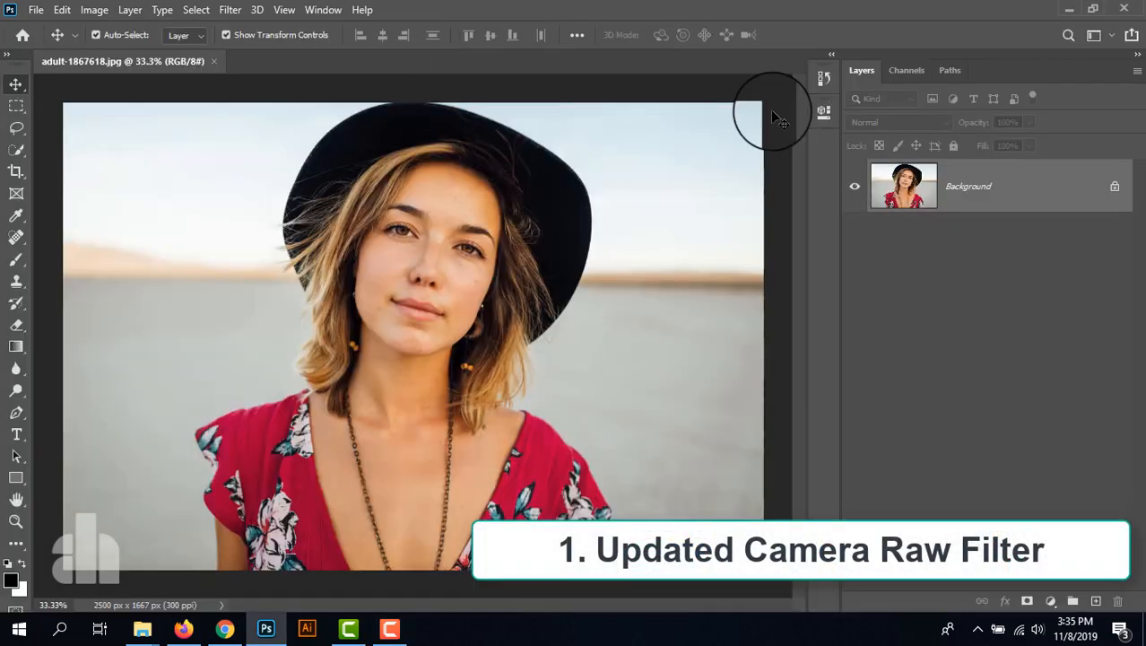
# - Try Camera Raw Filter Texture at +100, -100 and 0 on the portrait's Background layer, and discard the changes
pyautogui.click(229, 10)
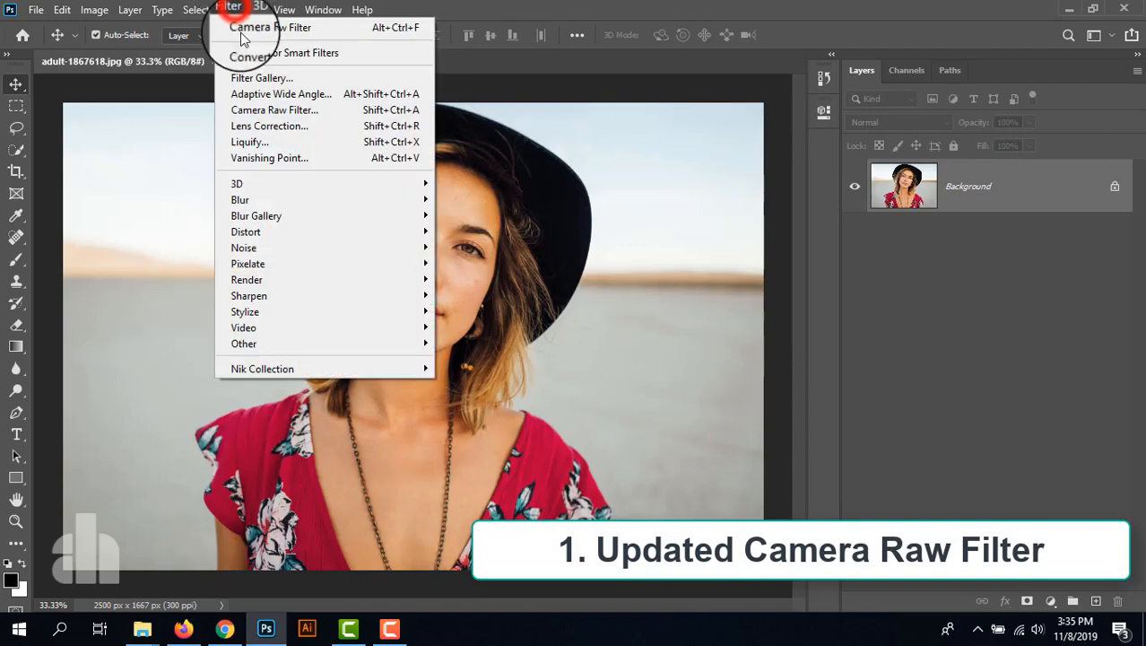
pyautogui.click(261, 109)
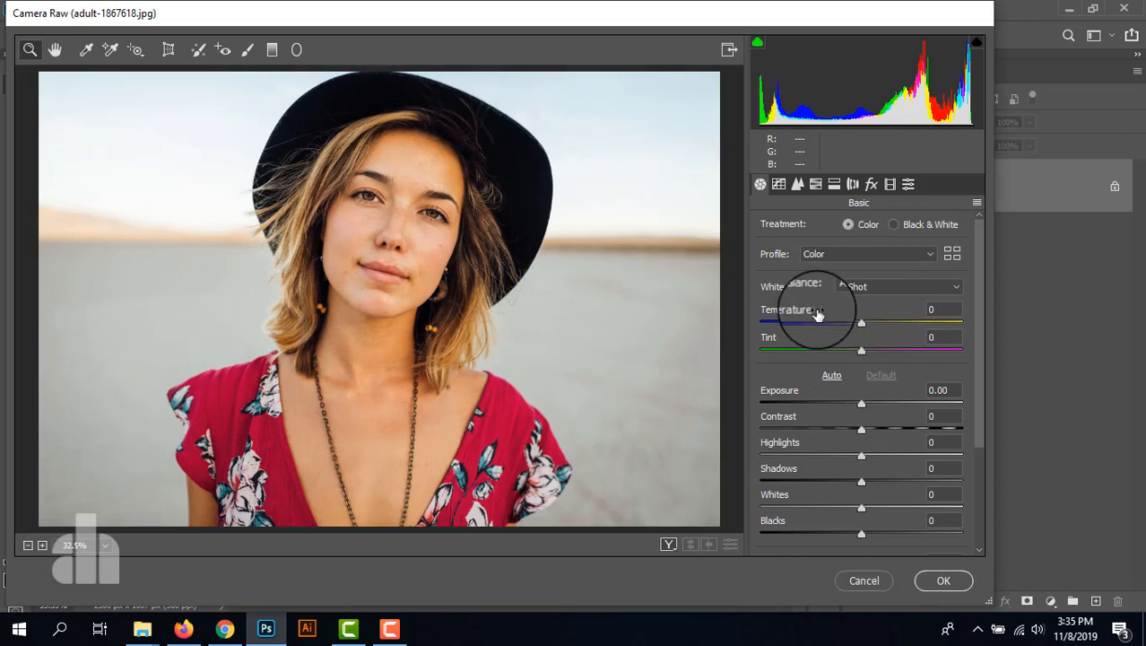
pyautogui.scroll(-3, 818, 314)
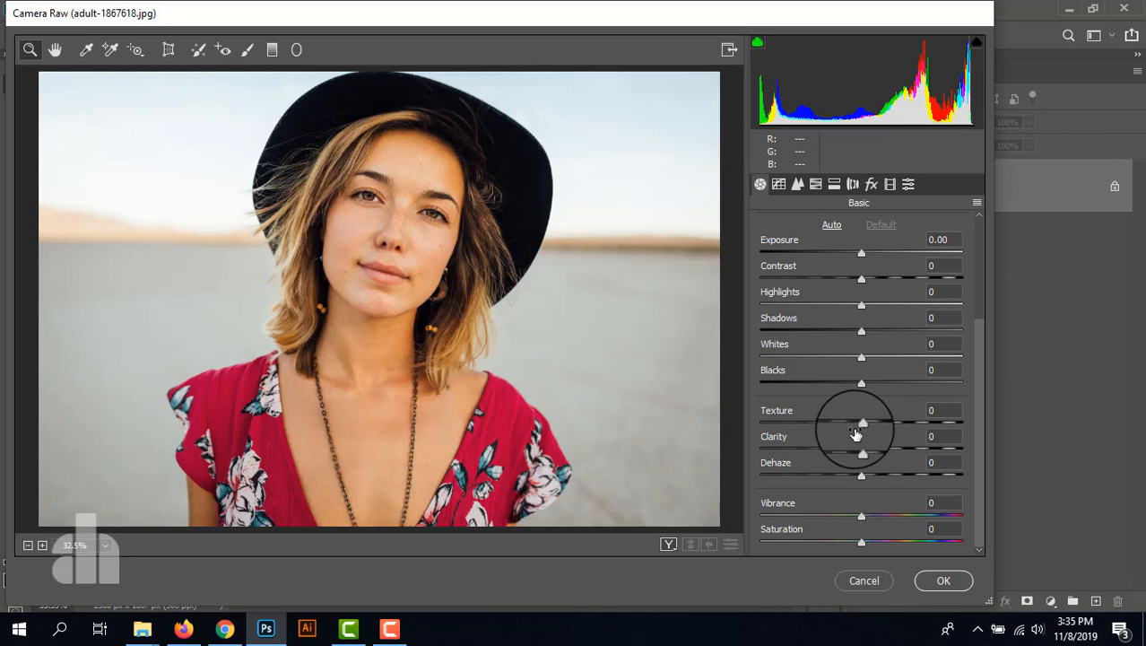
pyautogui.moveTo(861, 426); pyautogui.dragTo(975, 427)
pyautogui.click(405, 211)
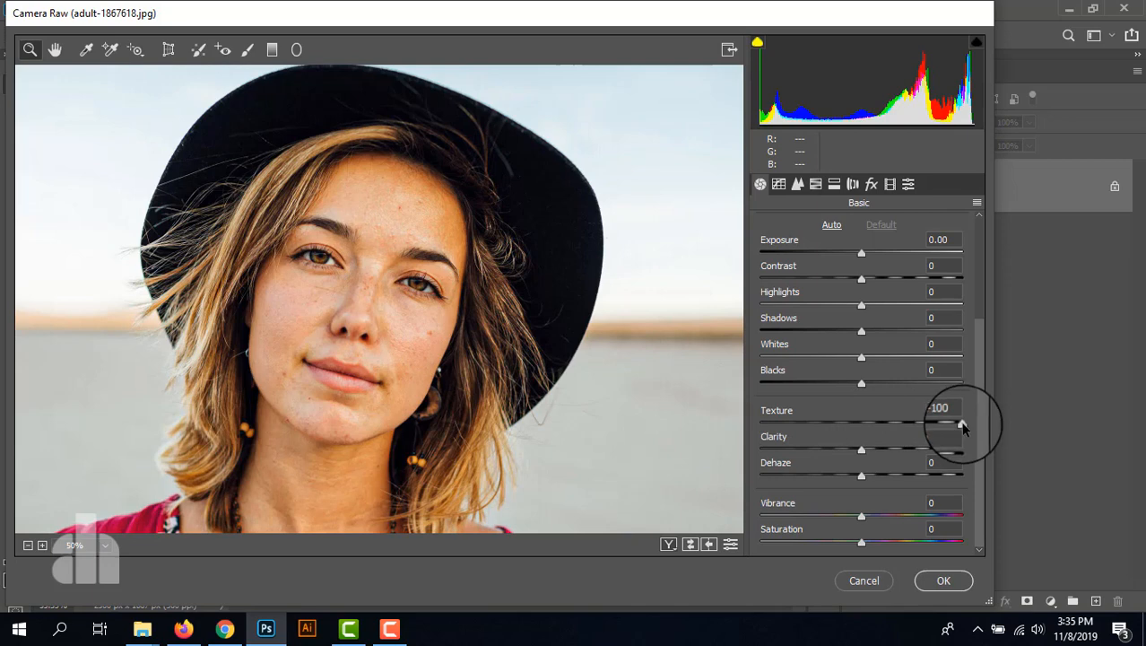
pyautogui.moveTo(962, 427); pyautogui.dragTo(743, 437)
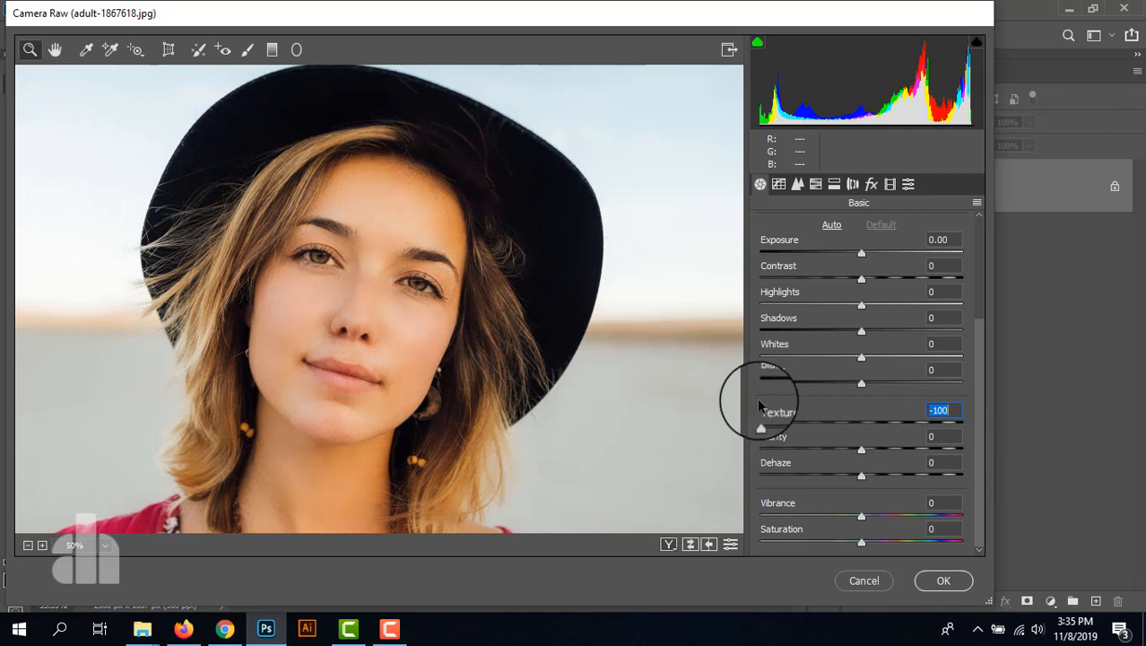
pyautogui.moveTo(763, 423); pyautogui.dragTo(861, 427)
pyautogui.click(865, 581)
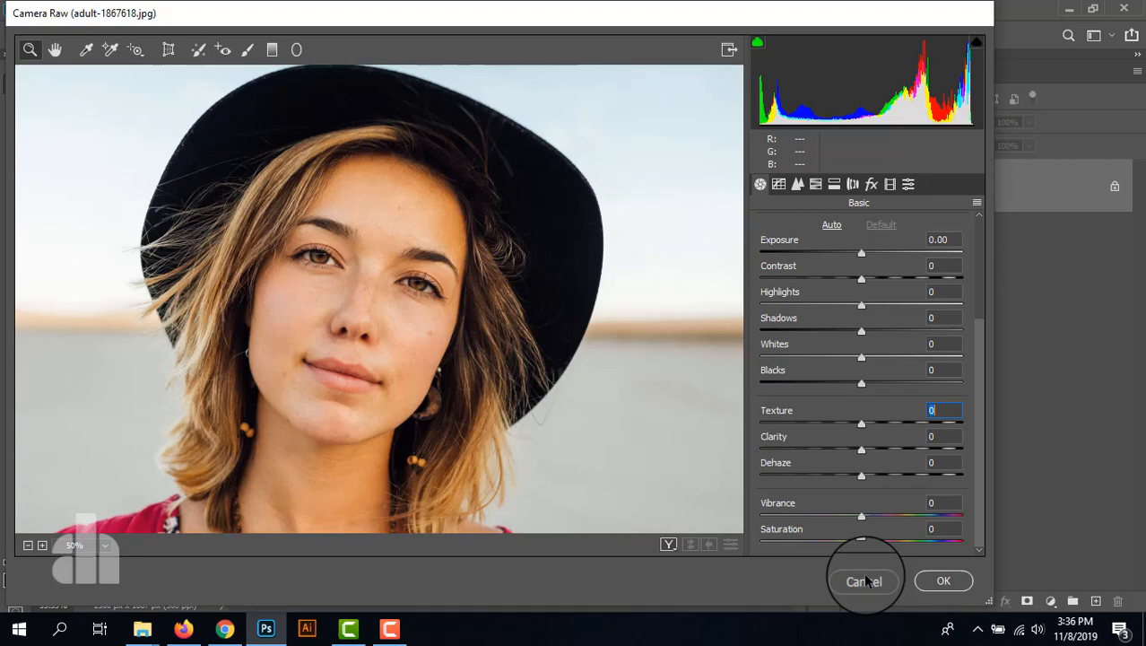
pyautogui.click(865, 582)
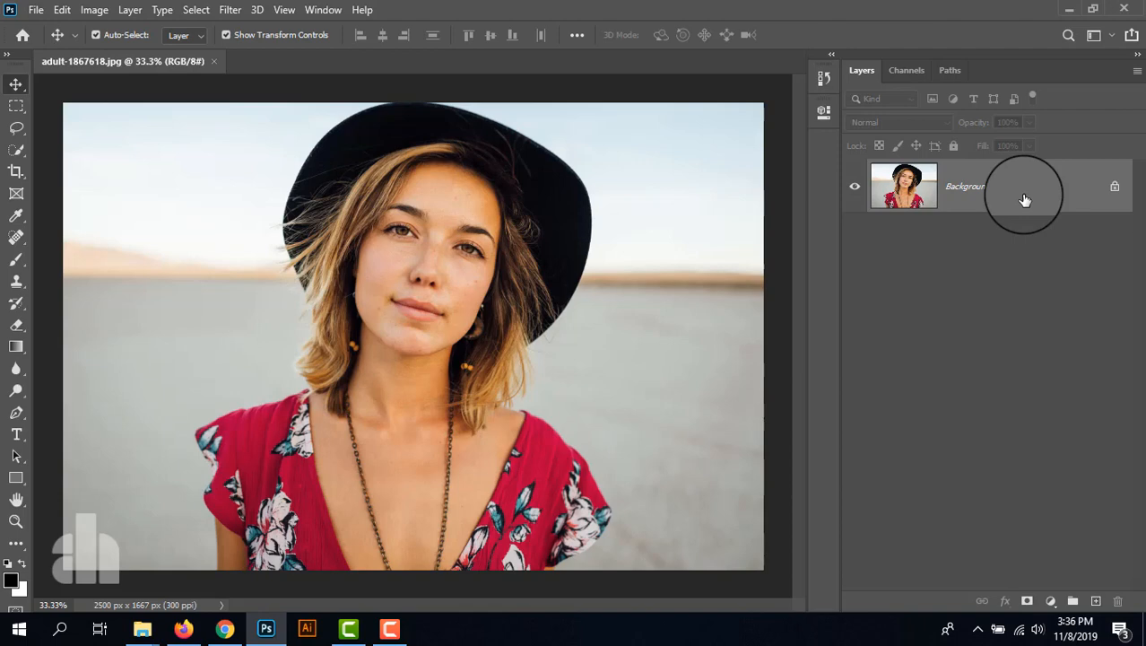
# - Duplicate the Background layer and rename the copy "Texures"
pyautogui.hotkey('ctrl', 'j')
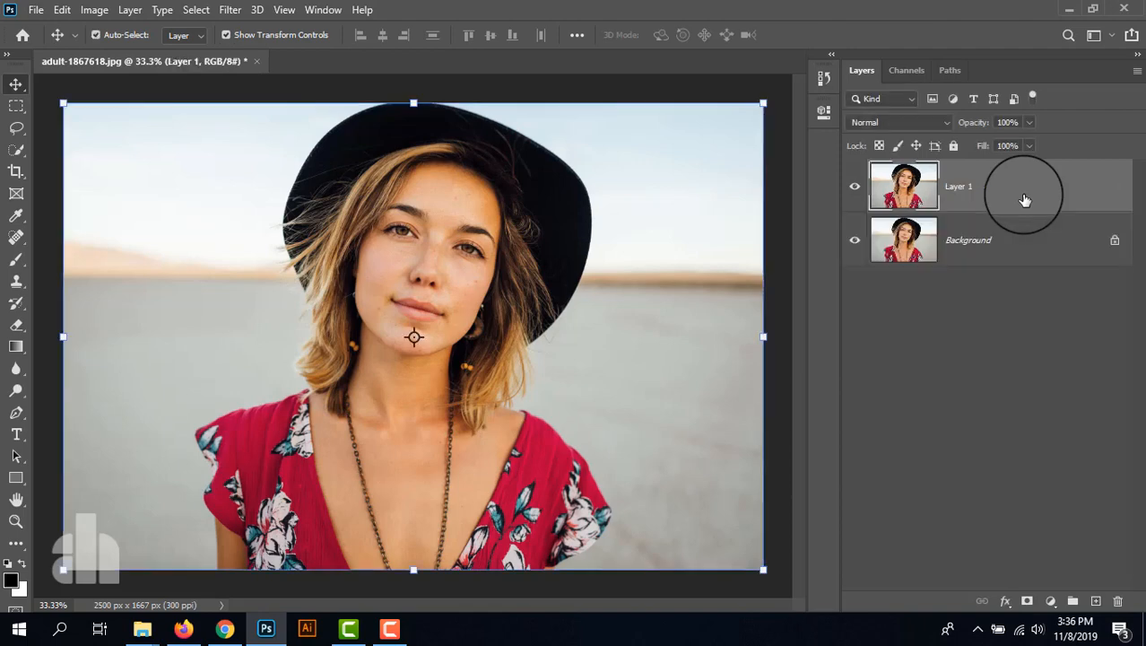
pyautogui.doubleClick(961, 186)
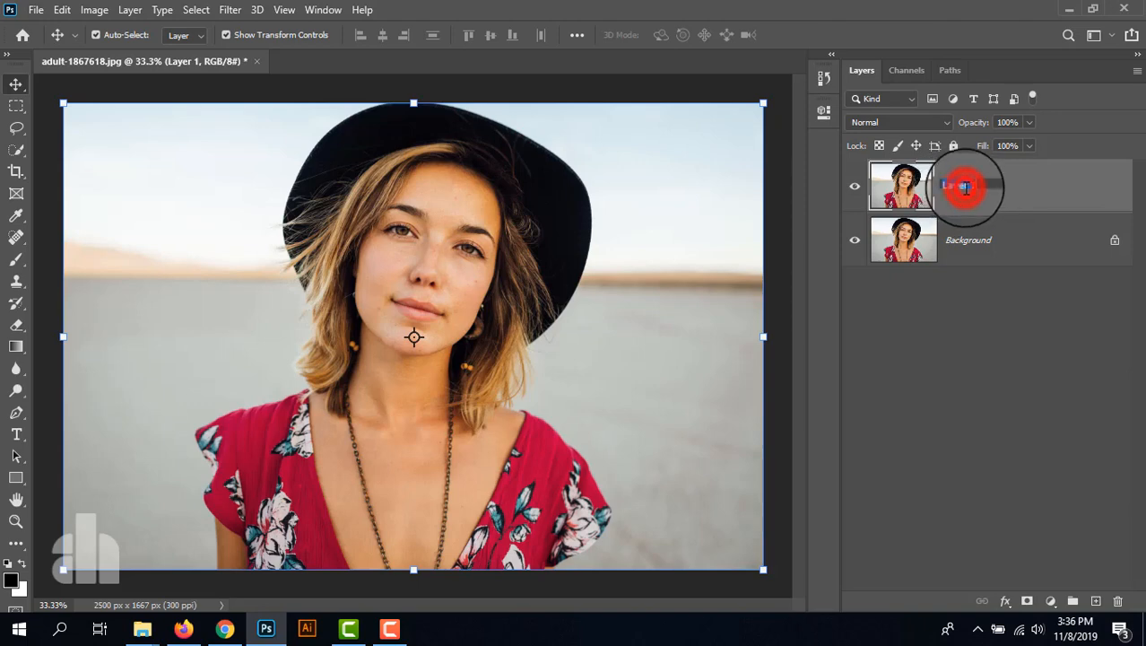
pyautogui.write('Textures')
pyautogui.press('Return')
pyautogui.click(967, 191)
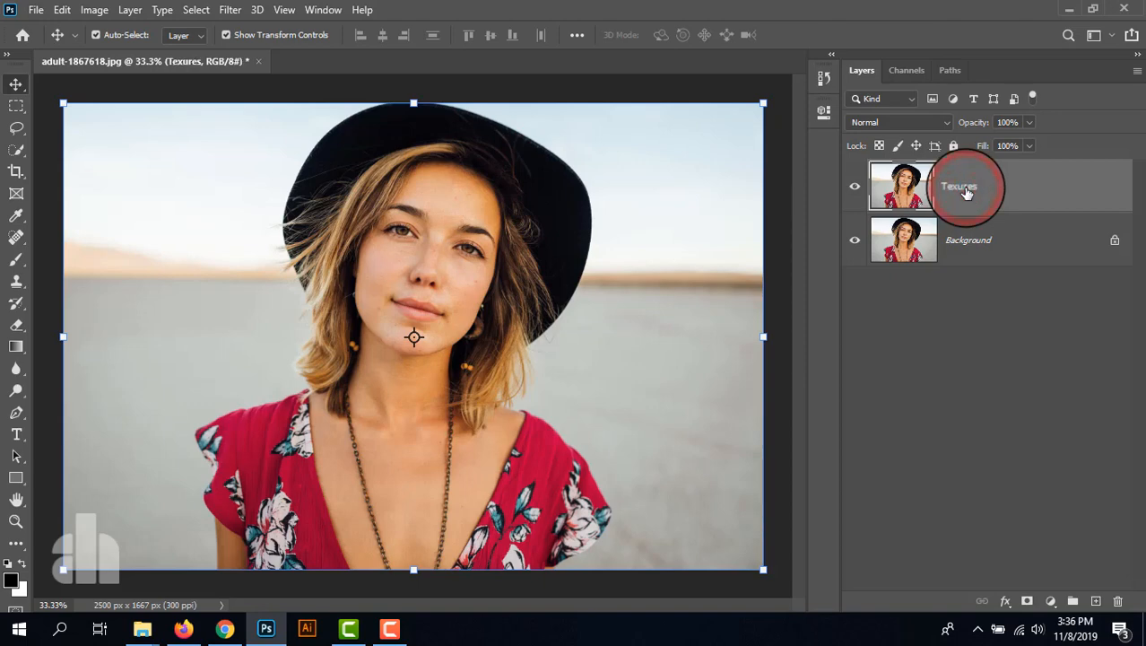
# - Convert the Texures layer to a smart object
pyautogui.rightClick(1013, 184)
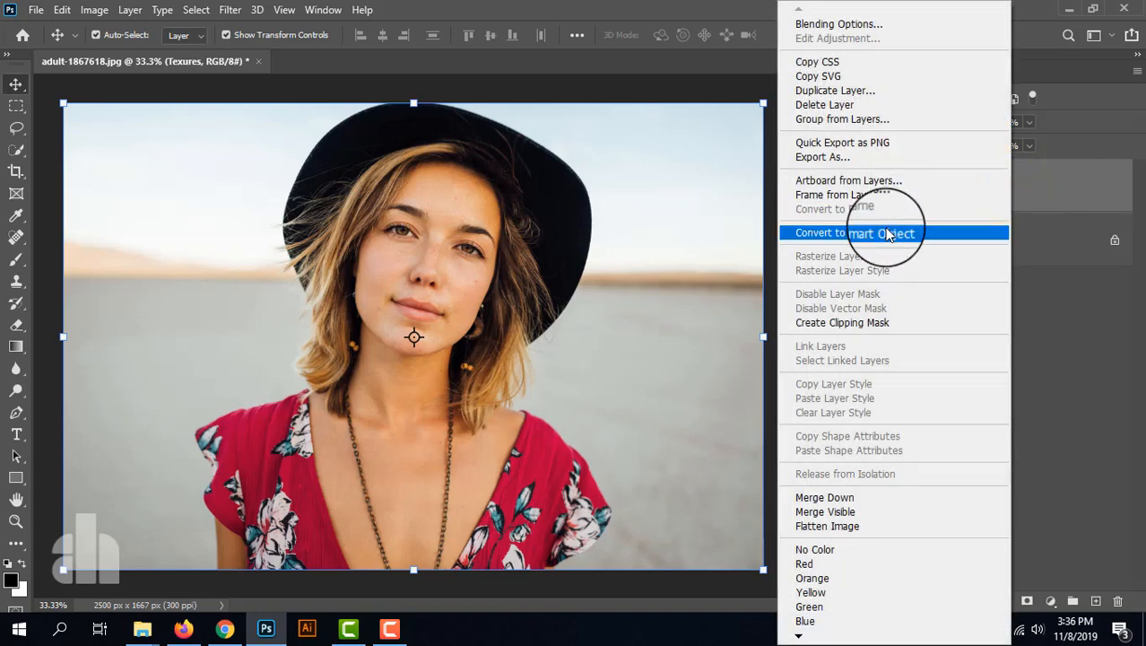
pyautogui.click(888, 234)
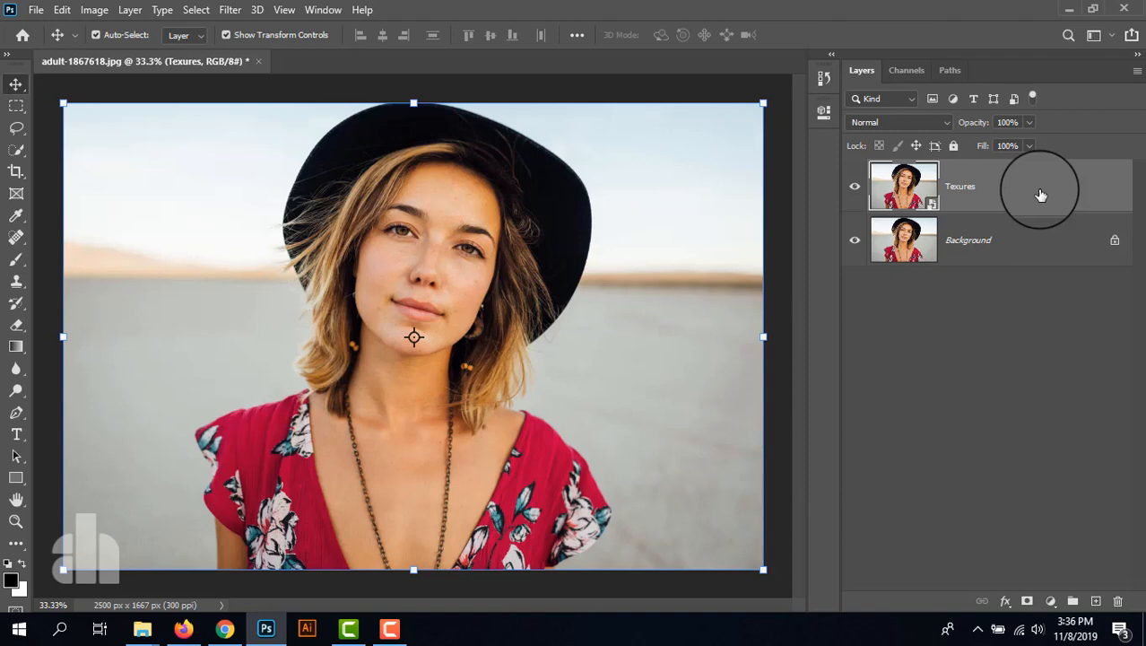
pyautogui.click(1013, 188)
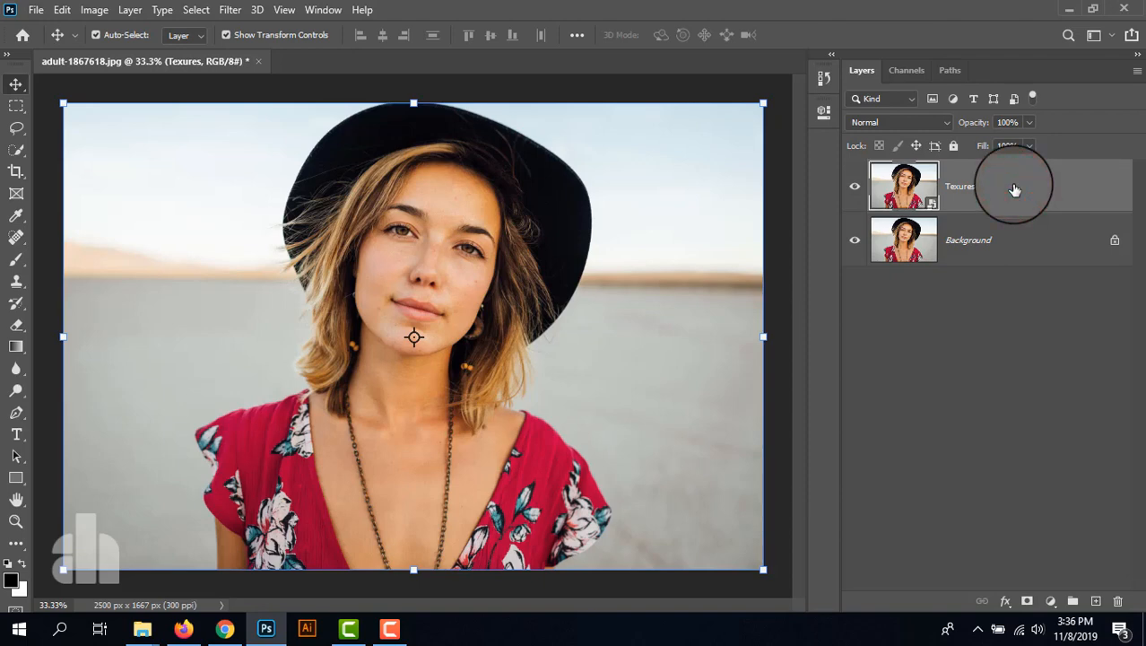
# - Apply the Camera Raw Filter to the Texures smart object with Texture set to +100
pyautogui.click(230, 9)
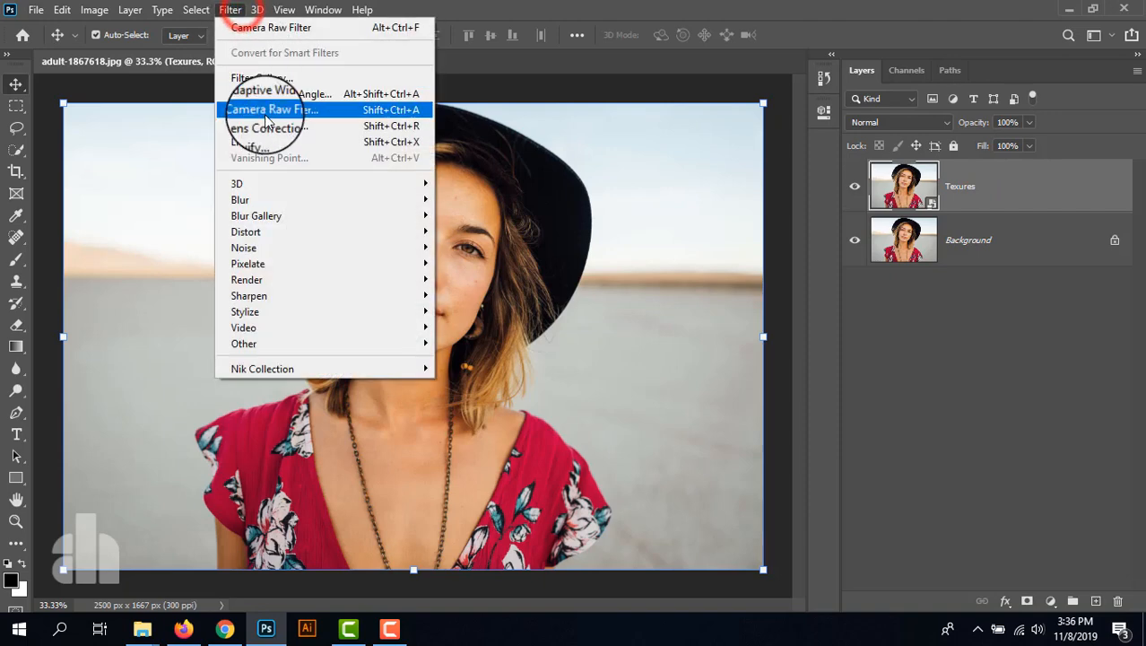
pyautogui.click(264, 112)
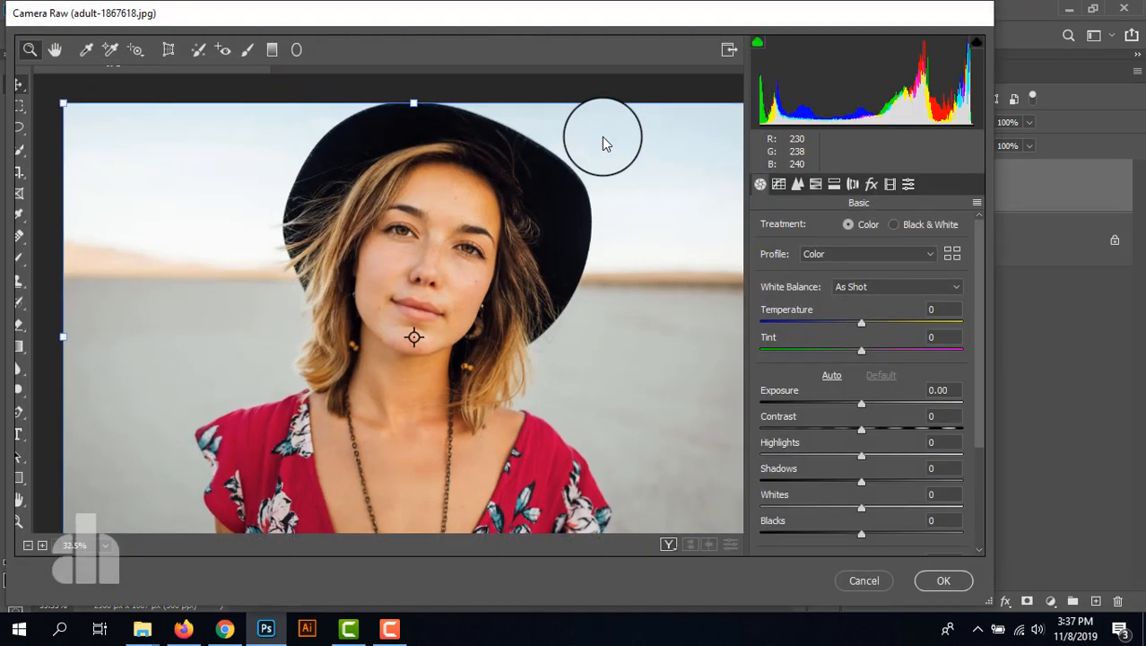
pyautogui.scroll(-3, 803, 438)
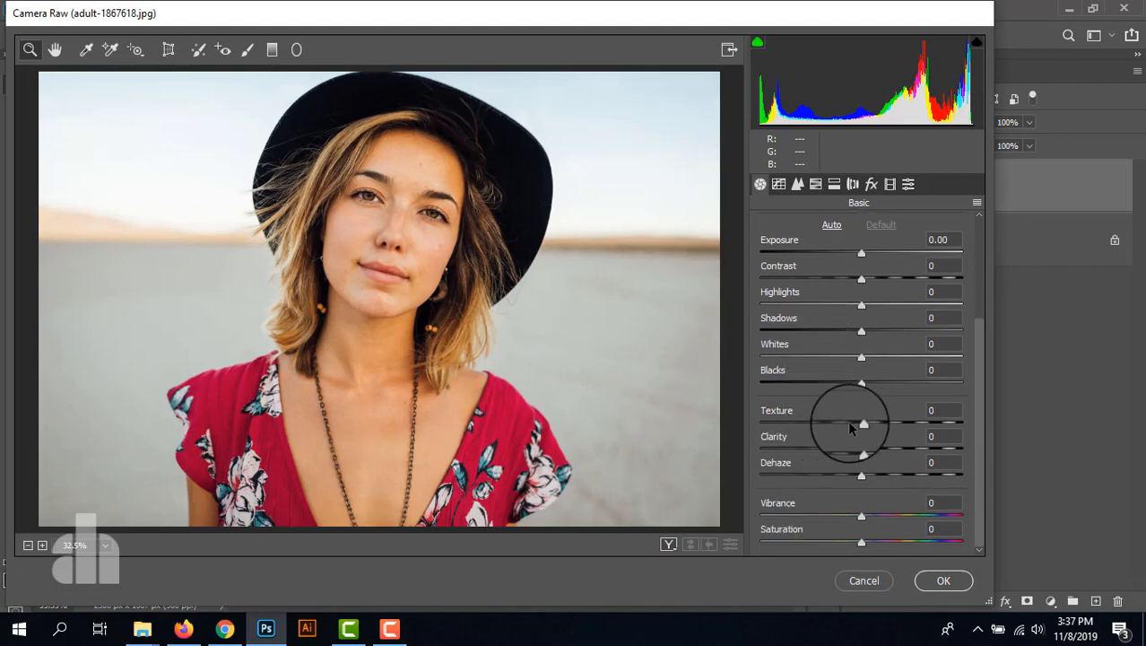
pyautogui.moveTo(861, 422); pyautogui.dragTo(1029, 405)
pyautogui.click(403, 204)
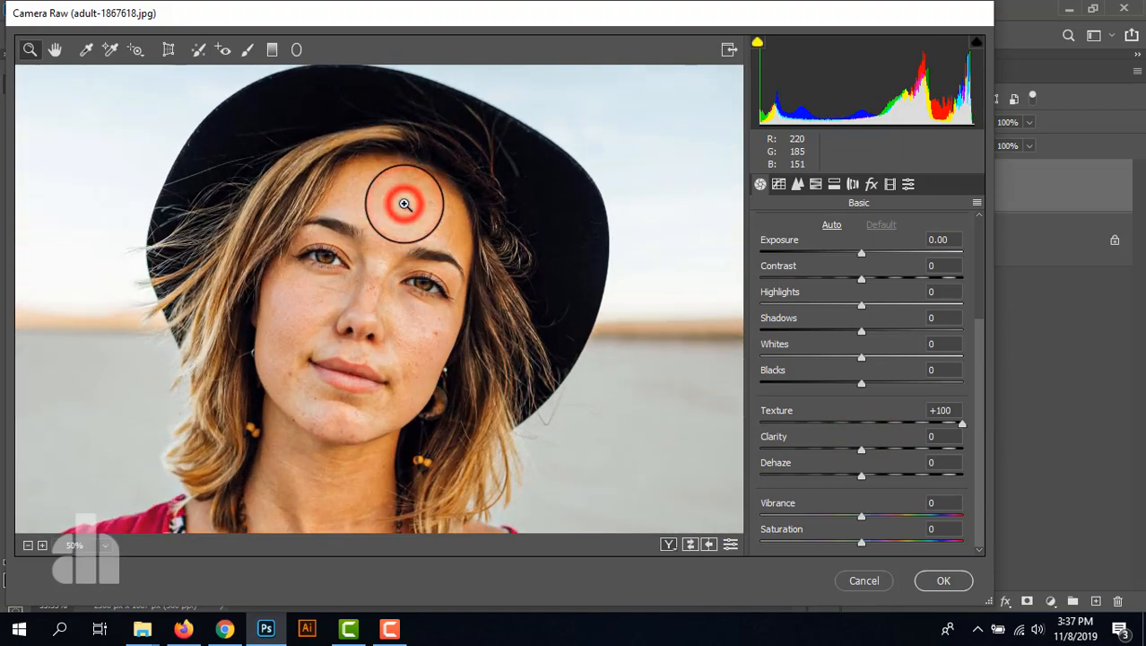
pyautogui.click(373, 303)
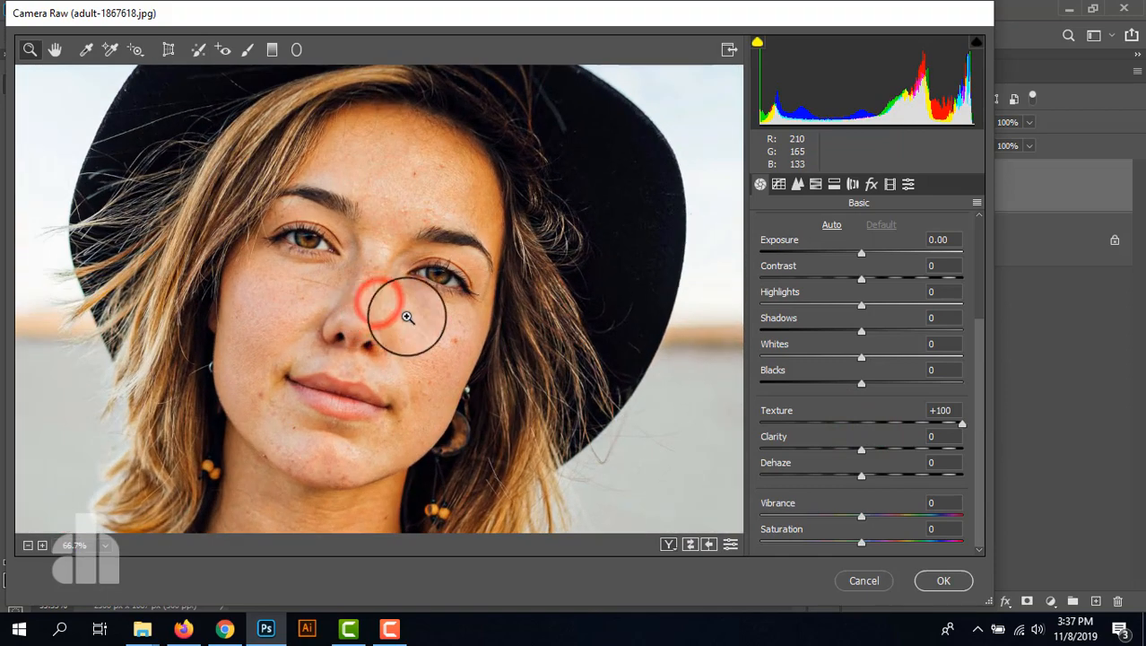
pyautogui.click(939, 581)
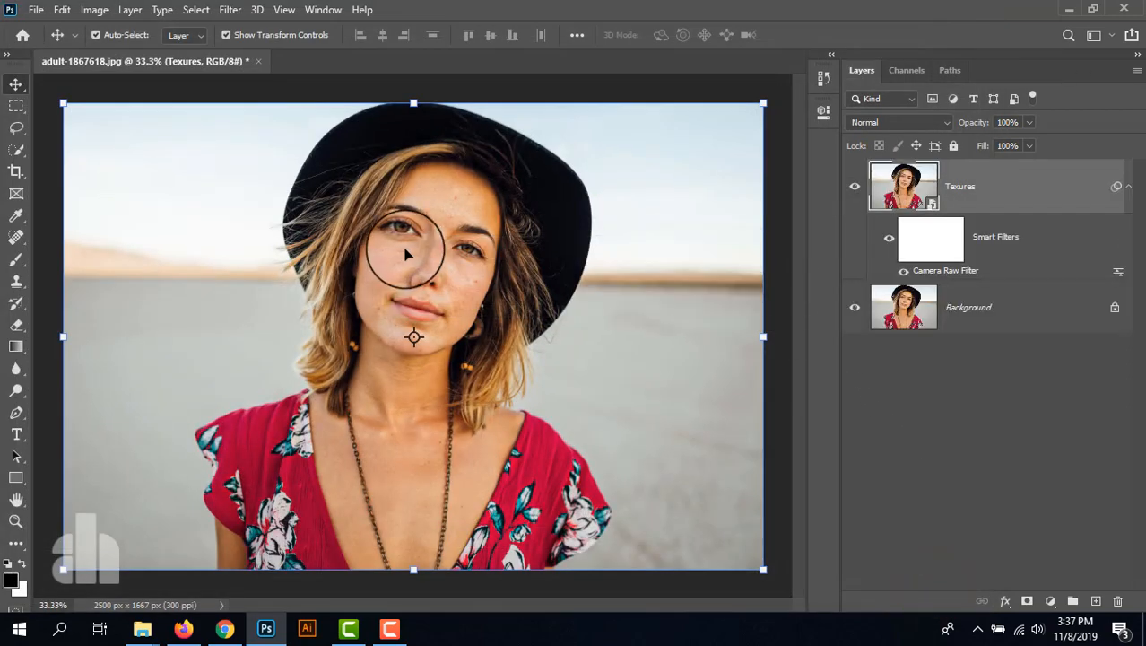
# - Compare the face before and after the filter by hiding and reshowing the Texures layer
pyautogui.scroll(4, 405, 252)
pyautogui.moveTo(473, 312)
pyautogui.mouseDown()
pyautogui.moveTo(468, 225)
pyautogui.moveTo(440, 263)
pyautogui.mouseUp()
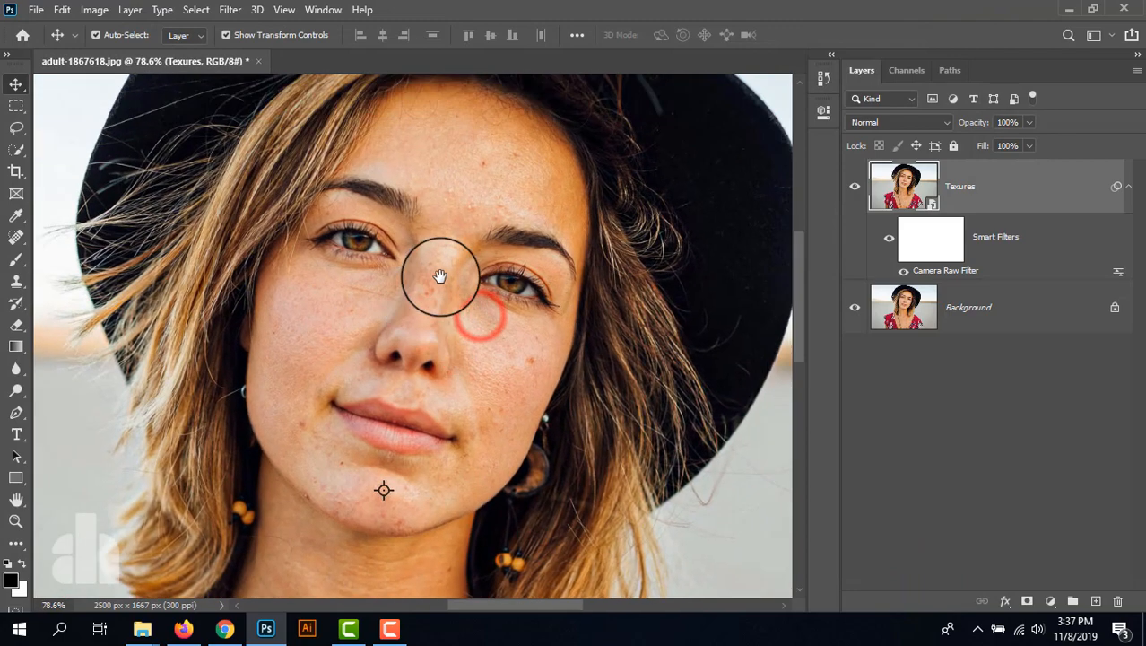
pyautogui.click(855, 187)
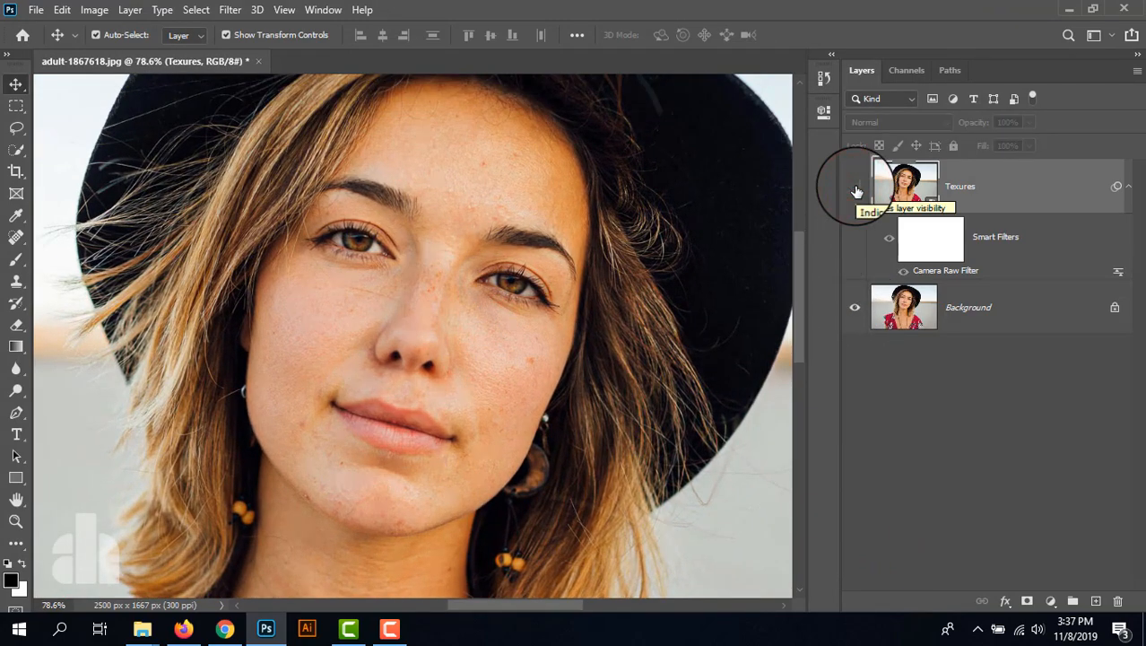
pyautogui.click(856, 191)
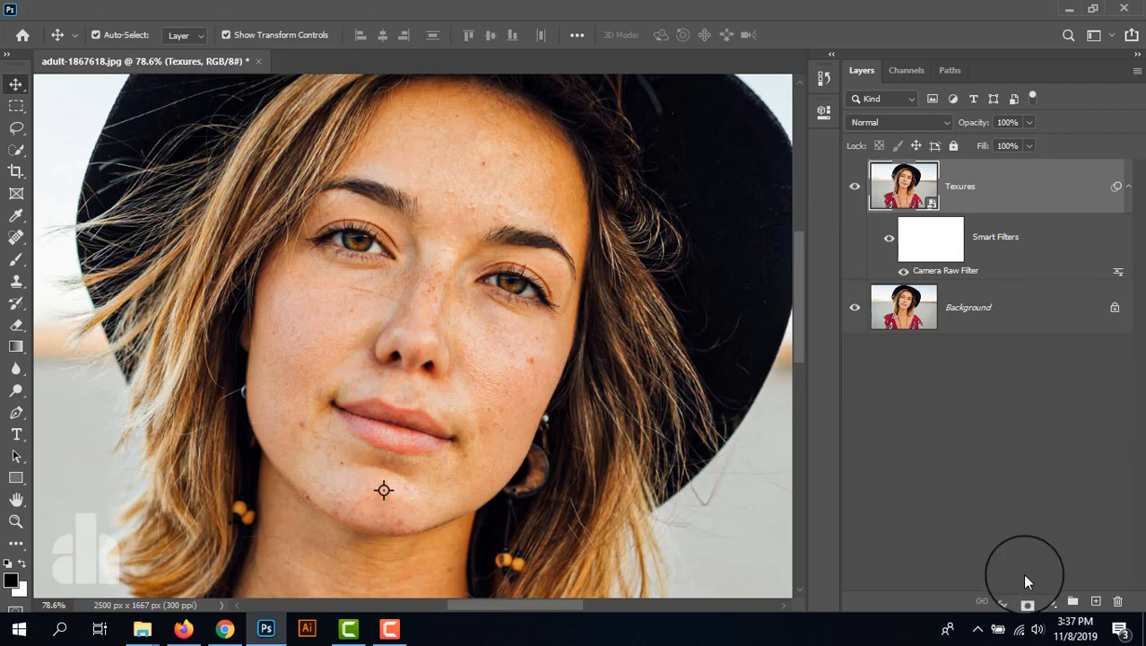
# - Add a black layer mask to the Texures layer and choose a soft round 80 px brush with 0% hardness
pyautogui.press('alt')
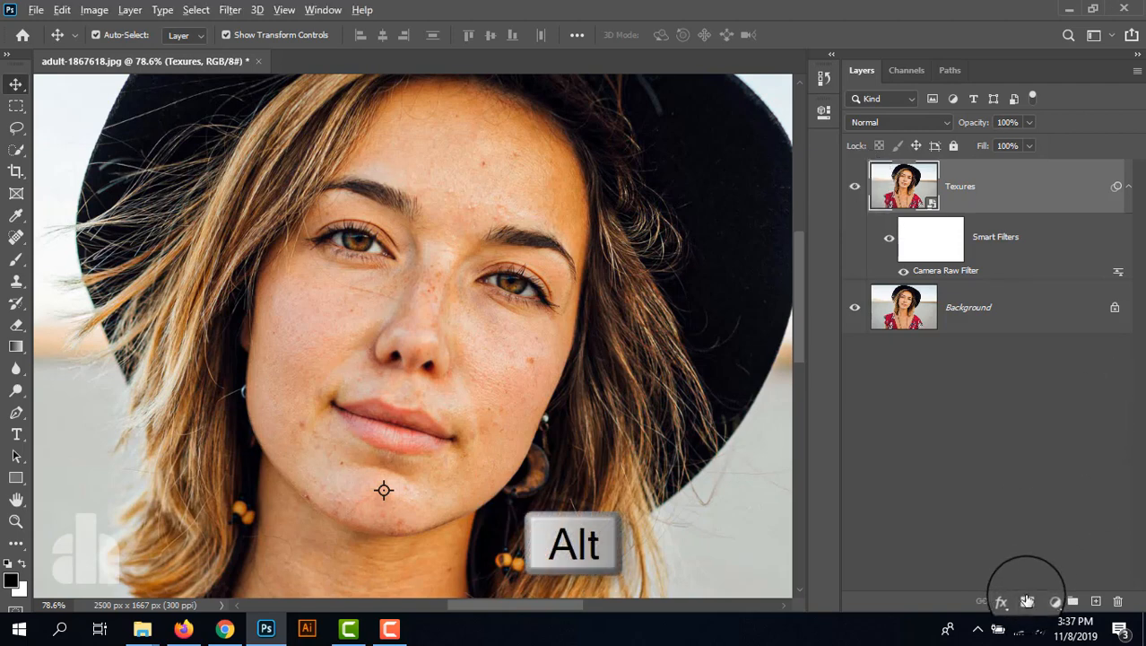
pyautogui.keyDown('alt'); pyautogui.click(1027, 601); pyautogui.keyUp('alt')
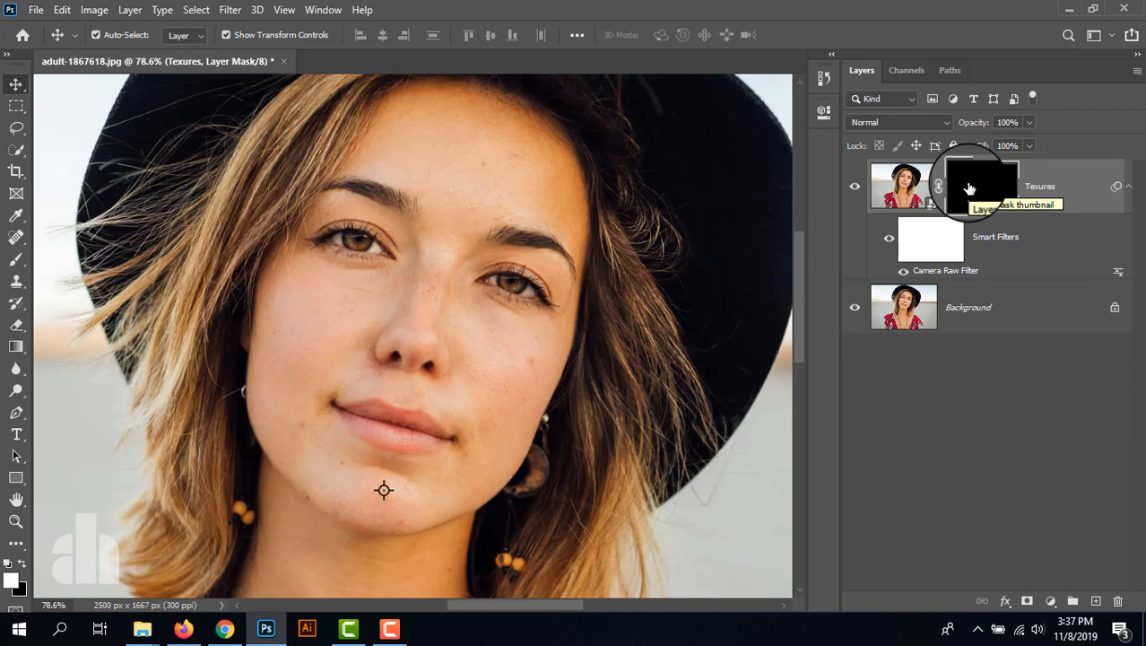
pyautogui.click(16, 259)
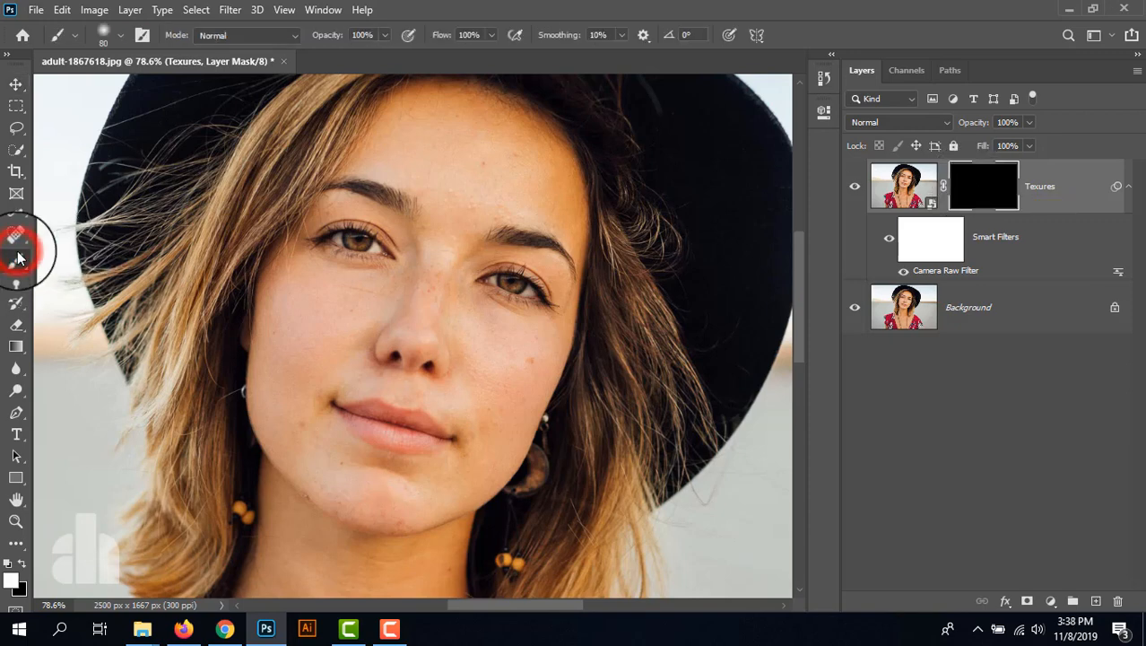
pyautogui.click(104, 34)
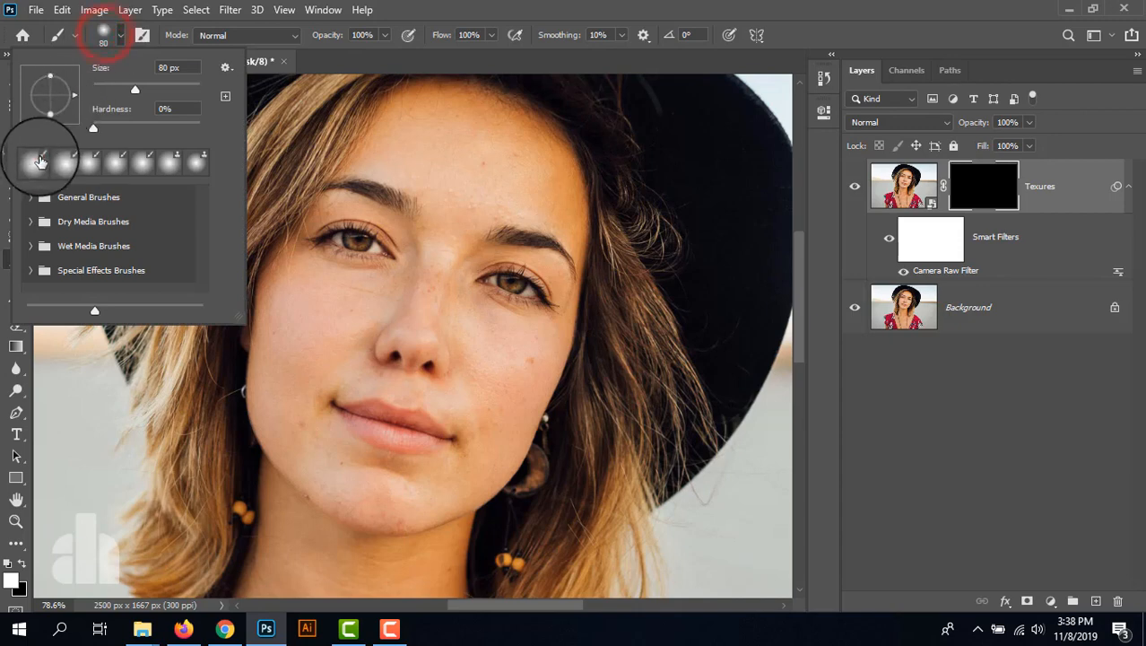
pyautogui.click(37, 159)
pyautogui.click(470, 7)
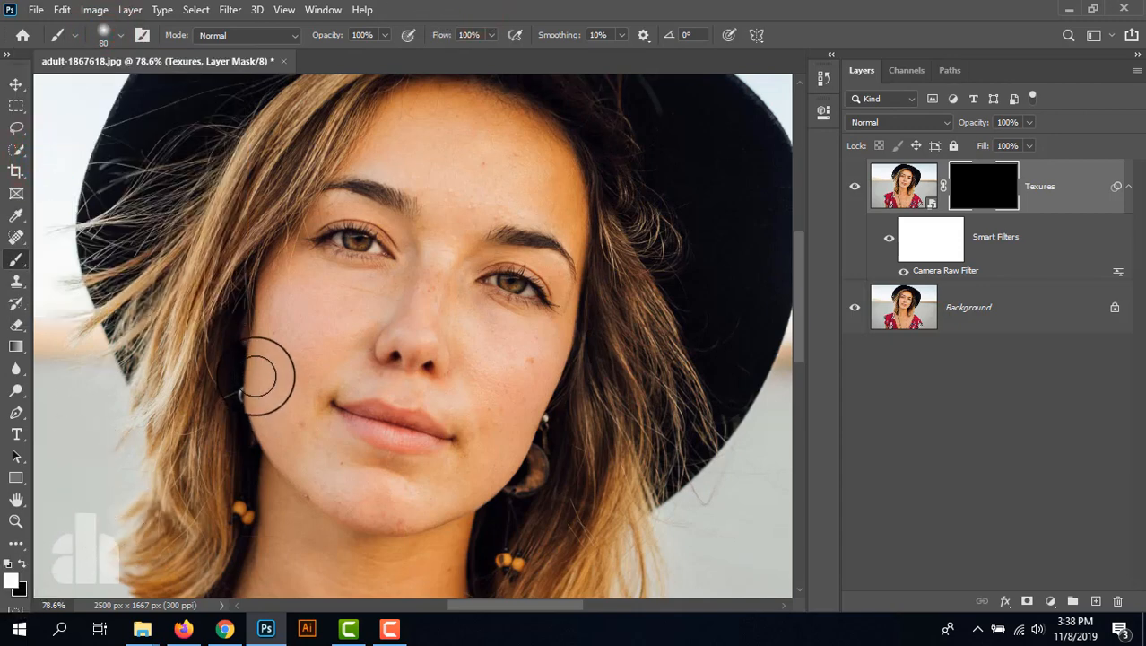
# - Paint white on the Texures mask over the left eyebrow with a 35 px brush at 100% opacity
pyautogui.scroll(3, 352, 244)
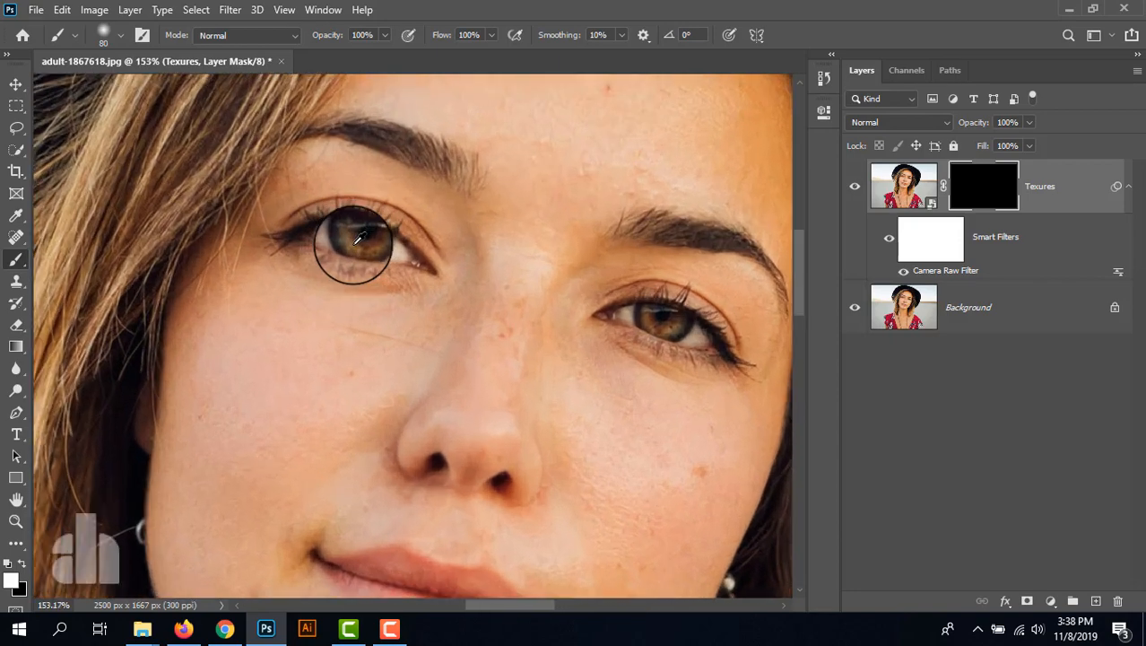
pyautogui.press('[')
pyautogui.press('[')
pyautogui.press('[')
pyautogui.press('[')
pyautogui.press('[')
pyautogui.press('[')
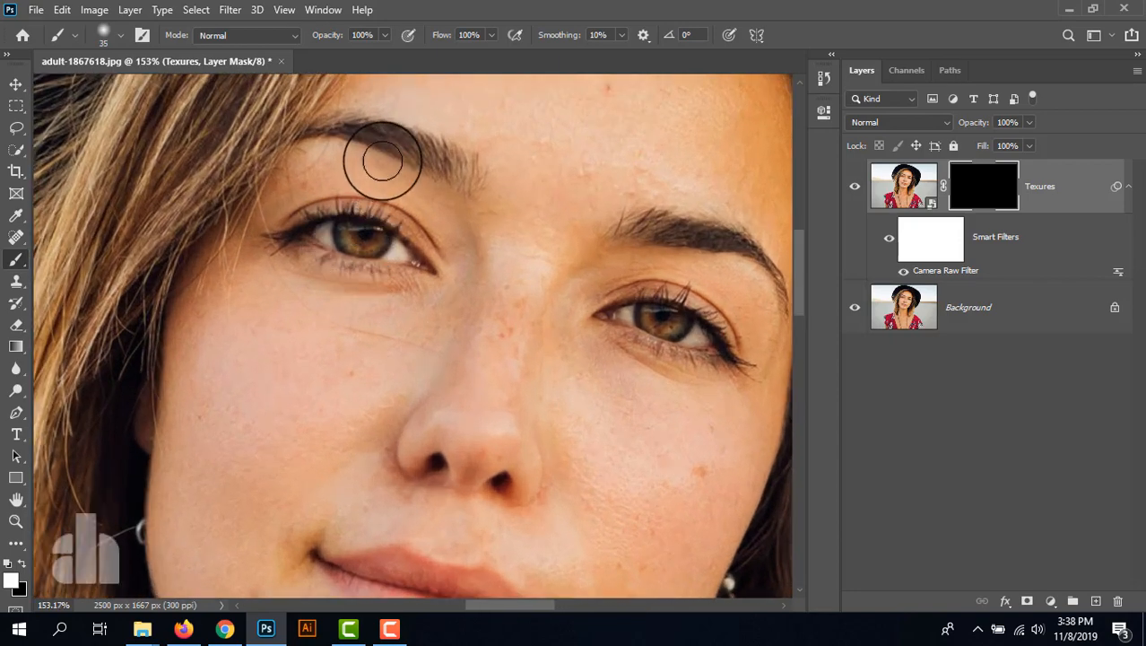
pyautogui.moveTo(396, 140); pyautogui.dragTo(391, 216)
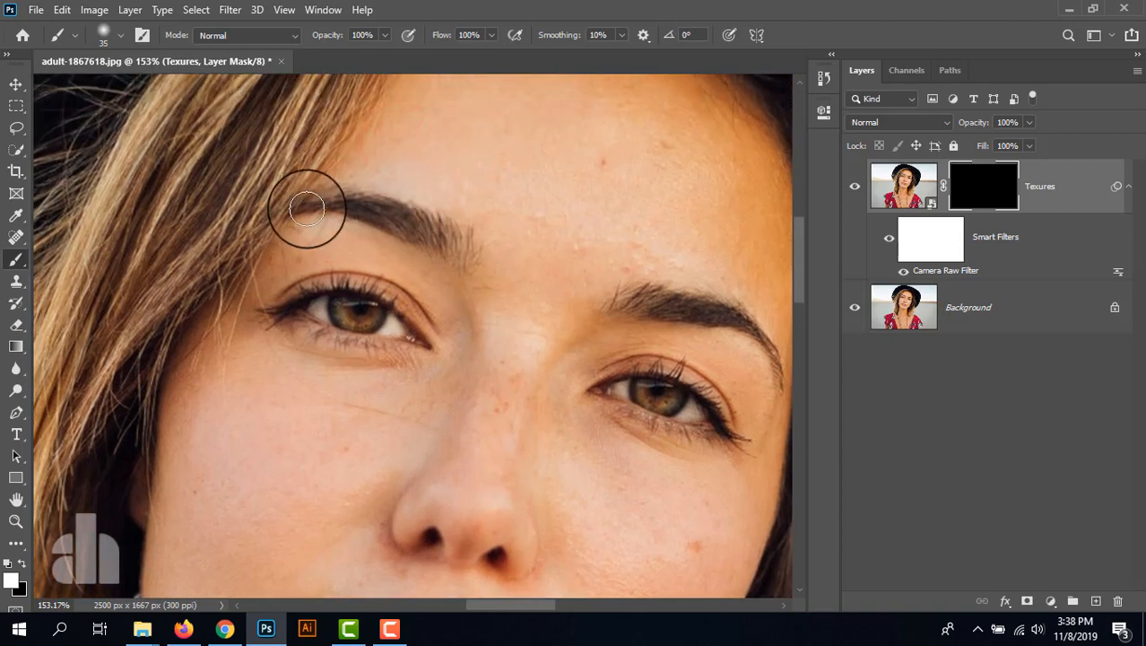
pyautogui.moveTo(321, 200)
pyautogui.mouseDown()
pyautogui.moveTo(409, 215)
pyautogui.moveTo(470, 252)
pyautogui.moveTo(447, 255)
pyautogui.moveTo(354, 200)
pyautogui.moveTo(340, 212)
pyautogui.mouseUp()
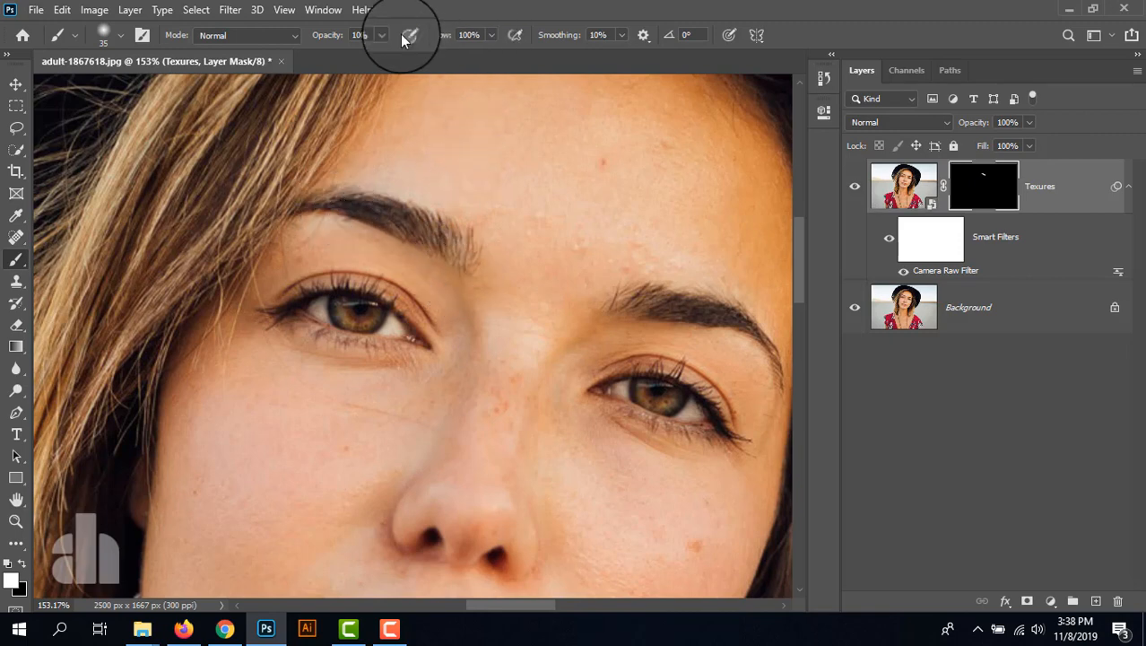
pyautogui.press('0')
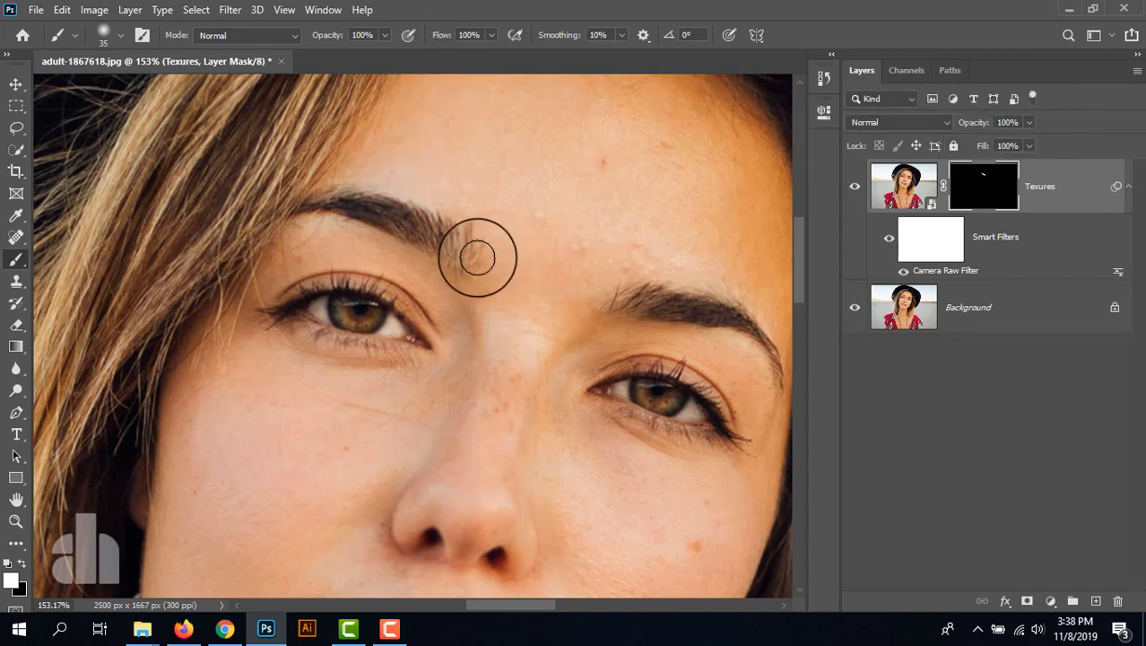
pyautogui.moveTo(380, 218); pyautogui.dragTo(461, 240)
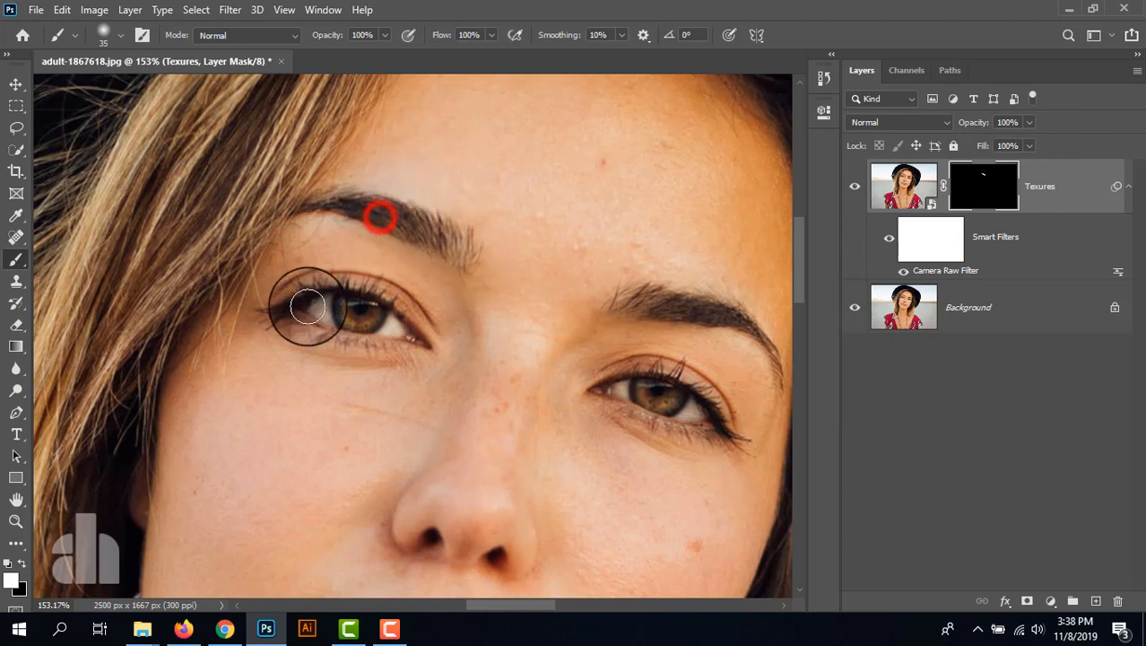
# - Paint white on the Texures mask over the left eye, right eyebrow and right eye with a 25 px brush
pyautogui.press('[')
pyautogui.press('[')
pyautogui.moveTo(279, 303)
pyautogui.mouseDown()
pyautogui.moveTo(383, 283)
pyautogui.moveTo(430, 339)
pyautogui.moveTo(367, 287)
pyautogui.moveTo(292, 320)
pyautogui.moveTo(422, 351)
pyautogui.moveTo(351, 313)
pyautogui.moveTo(369, 304)
pyautogui.moveTo(367, 322)
pyautogui.moveTo(348, 300)
pyautogui.moveTo(374, 307)
pyautogui.mouseUp()
pyautogui.moveTo(568, 333); pyautogui.dragTo(322, 319)
pyautogui.moveTo(375, 292); pyautogui.dragTo(512, 302)
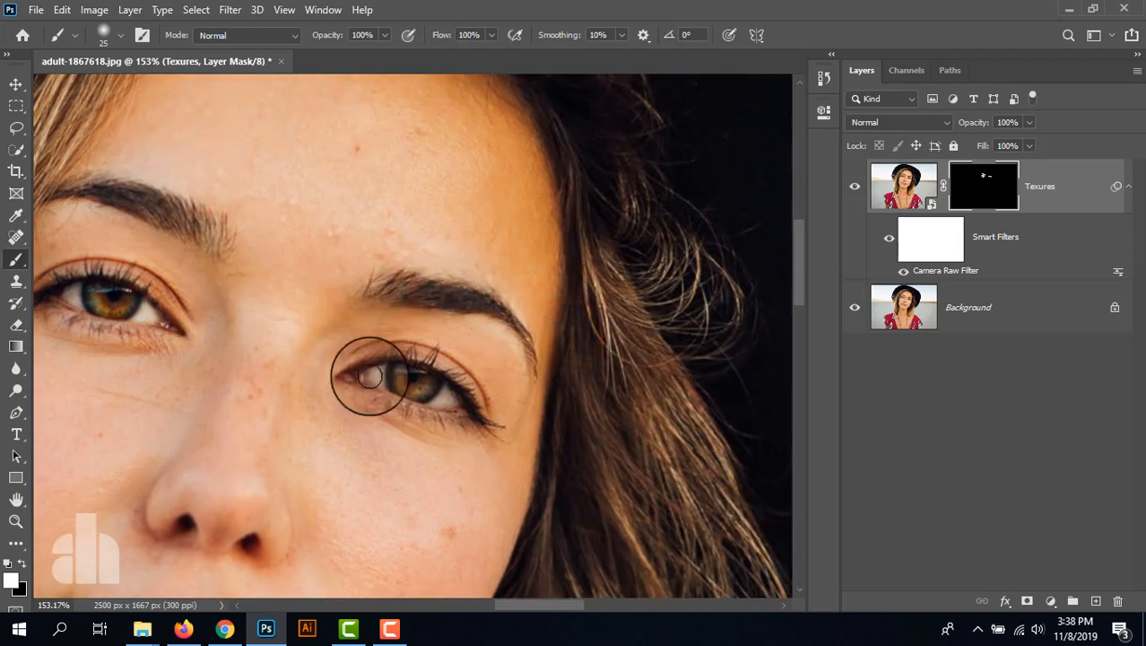
pyautogui.moveTo(339, 375)
pyautogui.mouseDown()
pyautogui.moveTo(477, 398)
pyautogui.moveTo(445, 418)
pyautogui.moveTo(348, 380)
pyautogui.moveTo(399, 372)
pyautogui.moveTo(426, 381)
pyautogui.moveTo(423, 393)
pyautogui.moveTo(388, 355)
pyautogui.moveTo(454, 423)
pyautogui.moveTo(366, 382)
pyautogui.mouseUp()
pyautogui.scroll(-6, 269, 397)
pyautogui.moveTo(274, 415); pyautogui.dragTo(501, 279)
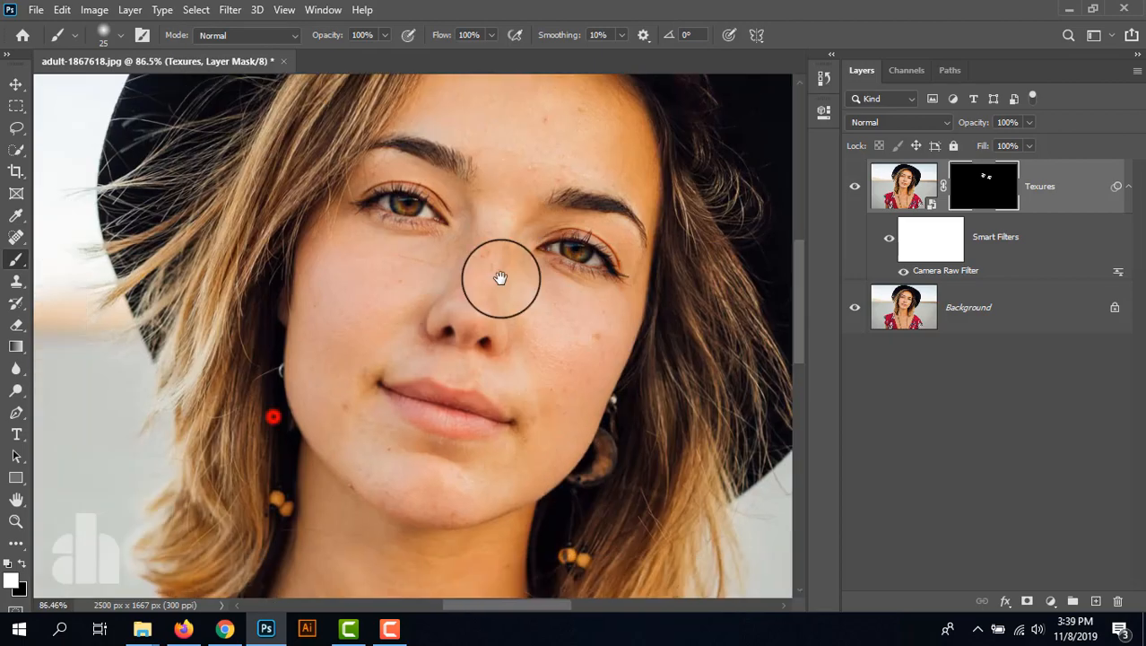
# - Paint white on the Texures mask over the nose and its bridge with a soft brush of about 60 to 50 px
pyautogui.scroll(4, 438, 336)
pyautogui.press(']')
pyautogui.press(']')
pyautogui.press(']')
pyautogui.press(']')
pyautogui.press(']')
pyautogui.press(']')
pyautogui.click(423, 303)
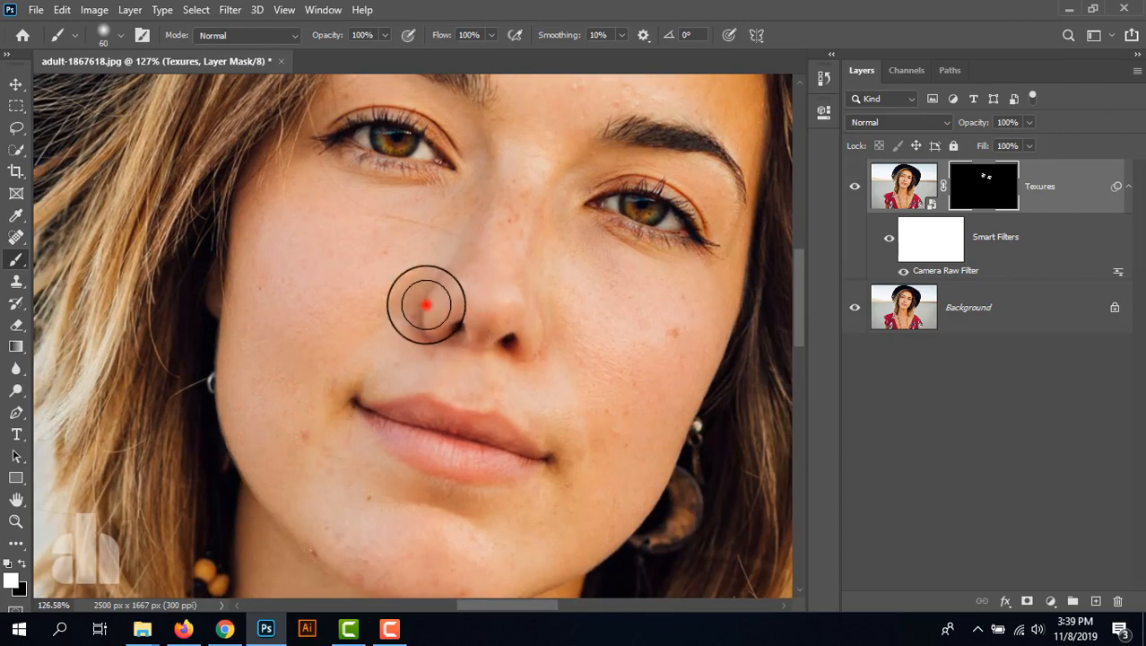
pyautogui.click(552, 220)
pyautogui.click(464, 192)
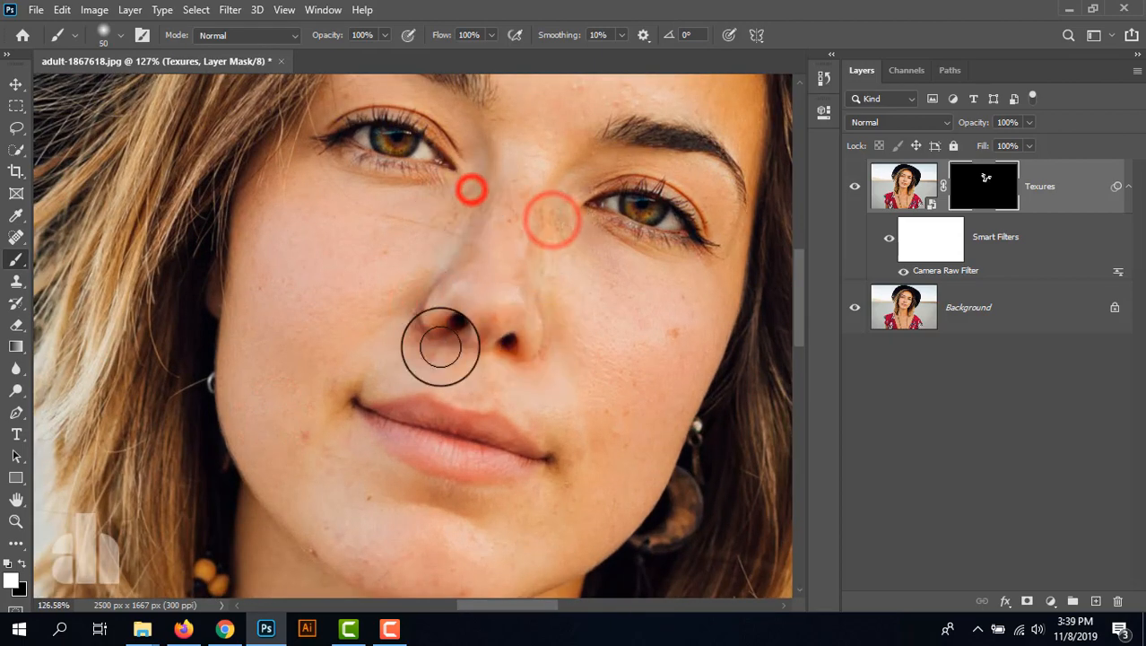
# - Paint white on the Texures mask over the lips and the skin around the mouth with a 45 px brush
pyautogui.click(354, 398)
pyautogui.click(391, 405)
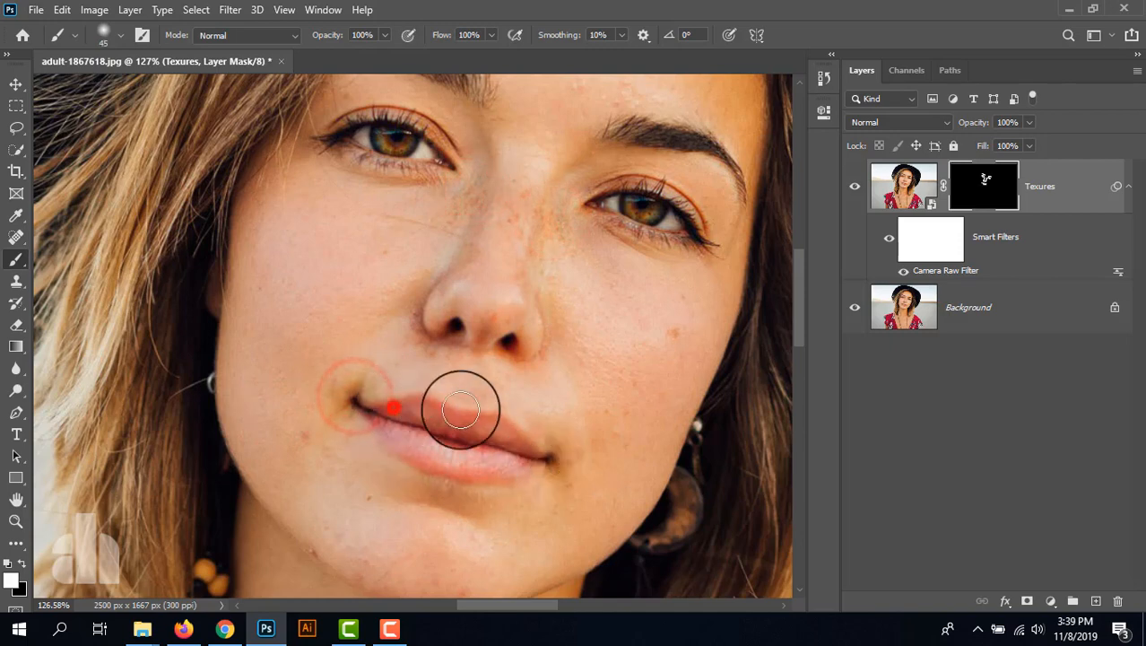
pyautogui.click(530, 436)
pyautogui.click(558, 359)
pyautogui.click(385, 314)
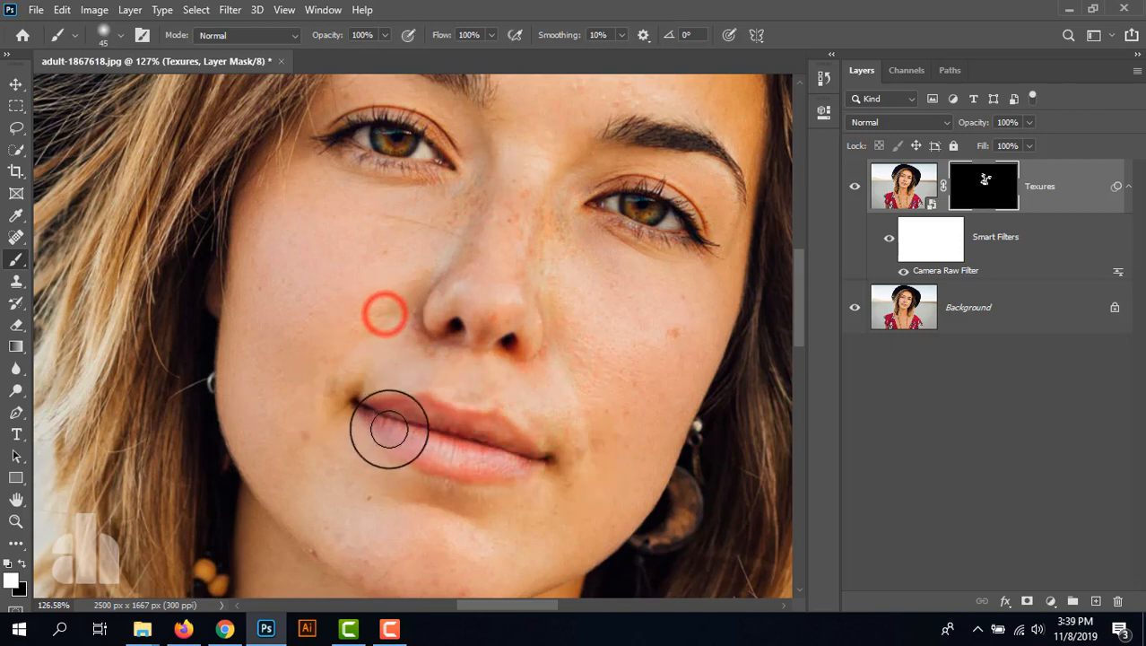
pyautogui.click(409, 473)
pyautogui.click(414, 499)
pyautogui.click(355, 399)
# - Paint white on the Texures mask over the hair on both sides of the face and along the hairline with a 125 px brush
pyautogui.scroll(-4, 437, 333)
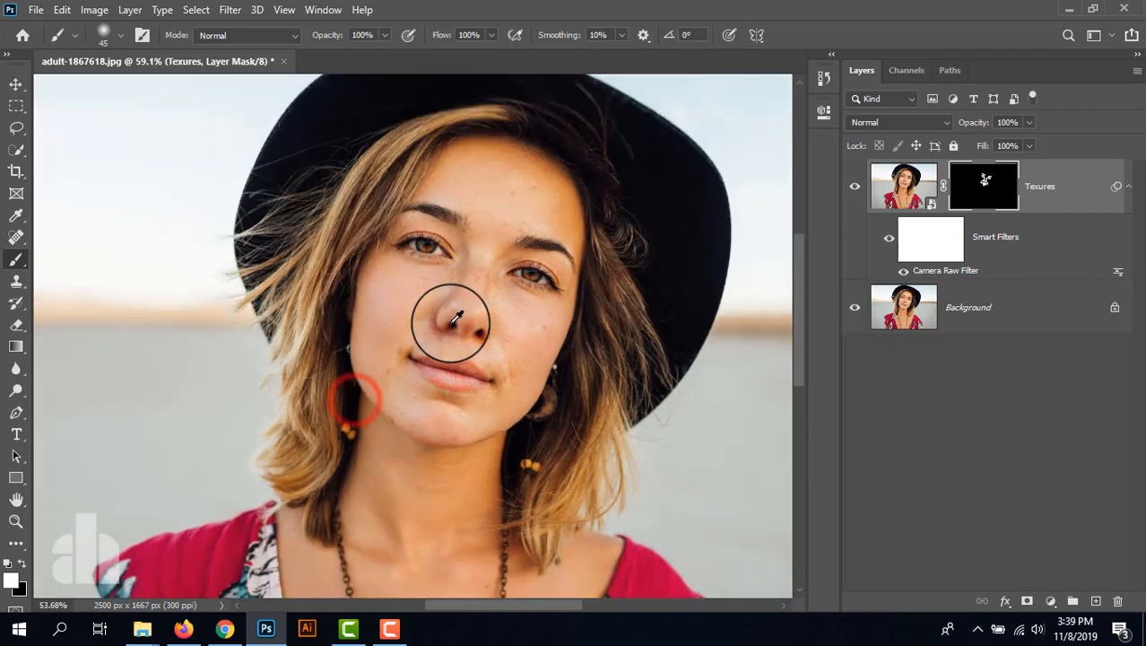
pyautogui.press(']')
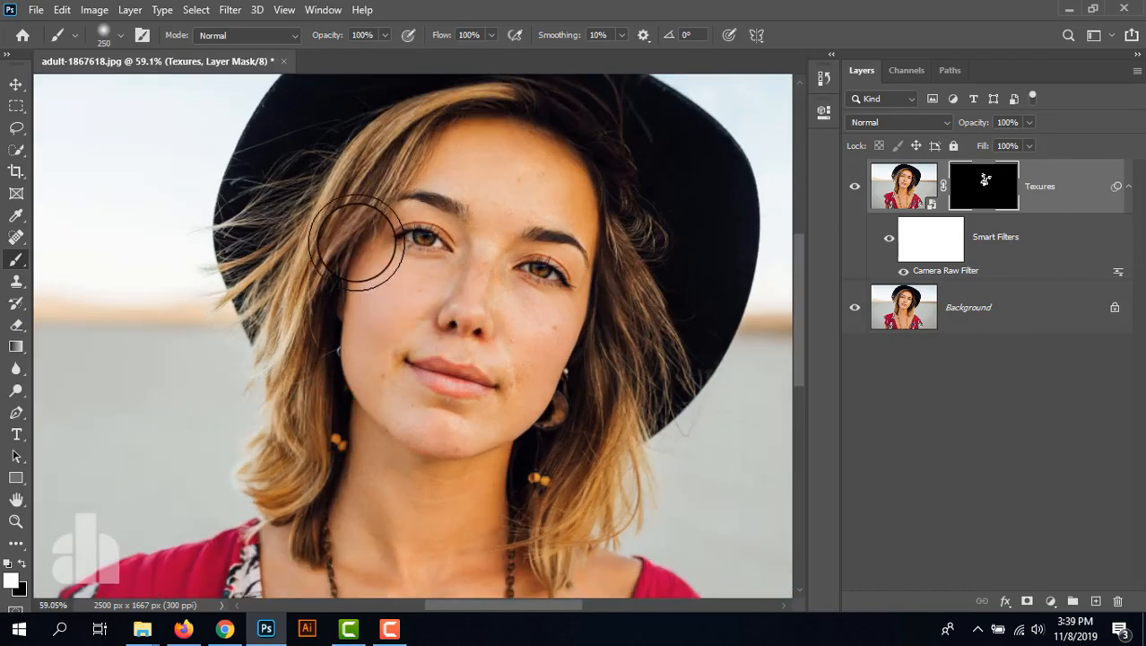
pyautogui.press('[')
pyautogui.press('[')
pyautogui.scroll(-3, 378, 288)
pyautogui.moveTo(395, 174)
pyautogui.mouseDown()
pyautogui.moveTo(328, 266)
pyautogui.moveTo(306, 443)
pyautogui.mouseUp()
pyautogui.hotkey('ctrl', 'z')
pyautogui.moveTo(417, 166); pyautogui.dragTo(314, 386)
pyautogui.moveTo(311, 415)
pyautogui.mouseDown()
pyautogui.moveTo(307, 459)
pyautogui.moveTo(296, 457)
pyautogui.mouseUp()
pyautogui.moveTo(569, 298); pyautogui.dragTo(567, 355)
pyautogui.moveTo(581, 236); pyautogui.dragTo(561, 430)
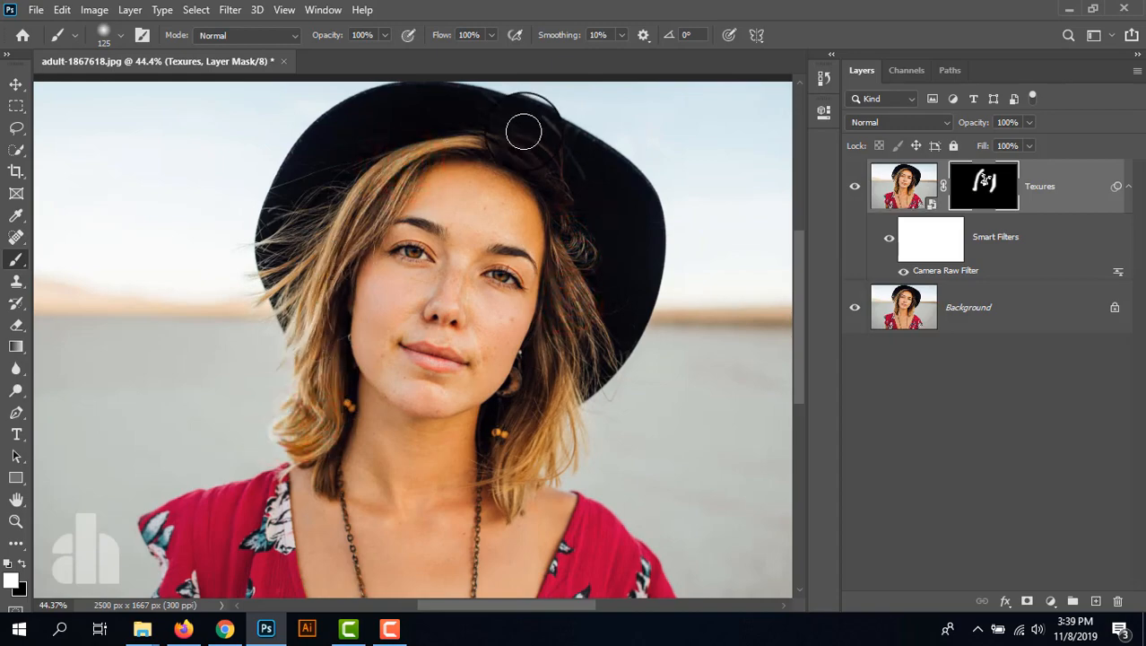
pyautogui.moveTo(492, 143)
pyautogui.mouseDown()
pyautogui.moveTo(565, 210)
pyautogui.moveTo(583, 258)
pyautogui.mouseUp()
# - Compare the portrait with and without the masked texture effect by hiding and reshowing the Texures layer
pyautogui.scroll(-4, 585, 263)
pyautogui.scroll(9, 486, 278)
pyautogui.moveTo(380, 229); pyautogui.dragTo(423, 327)
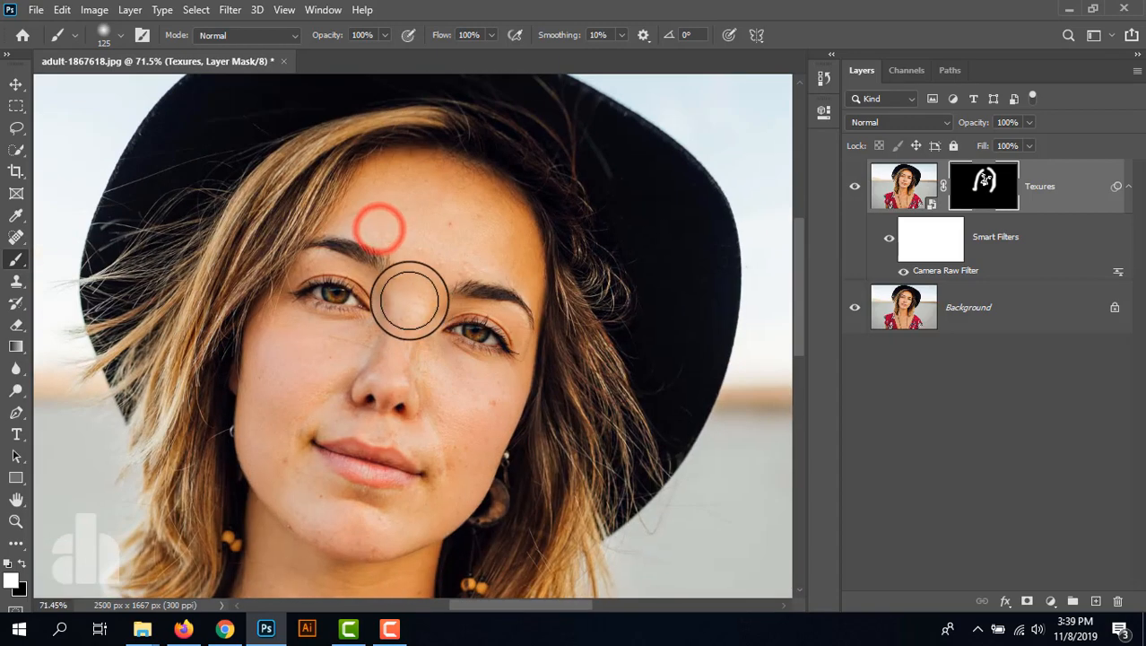
pyautogui.scroll(2, 409, 300)
pyautogui.click(856, 189)
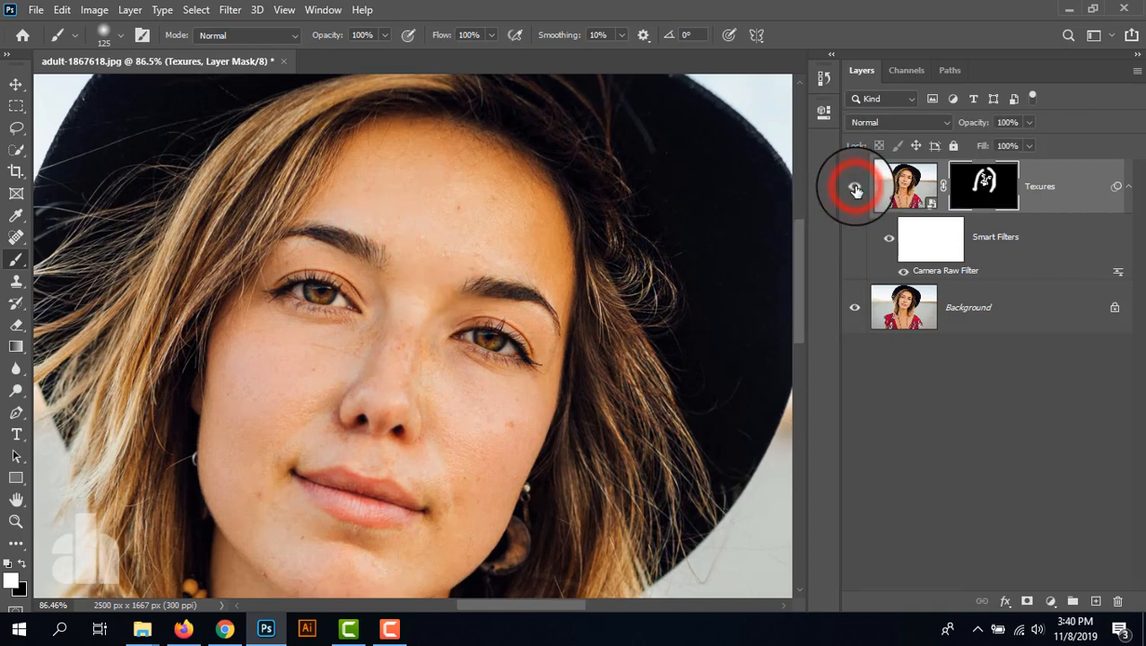
pyautogui.click(856, 189)
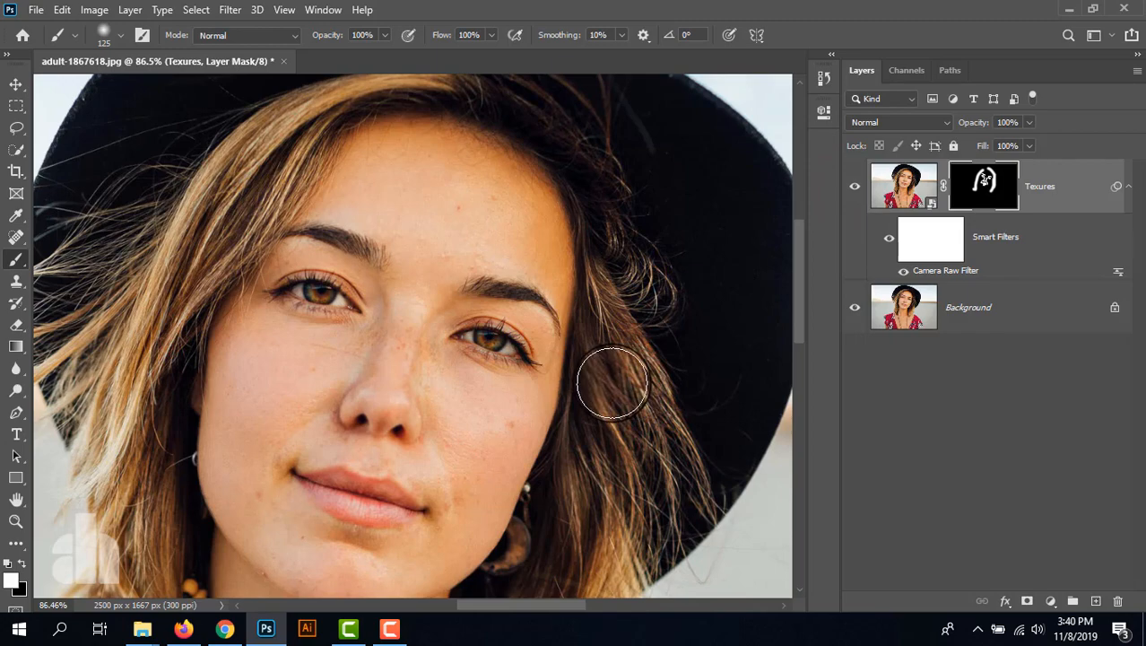
pyautogui.scroll(-2, 479, 327)
pyautogui.scroll(1, 475, 324)
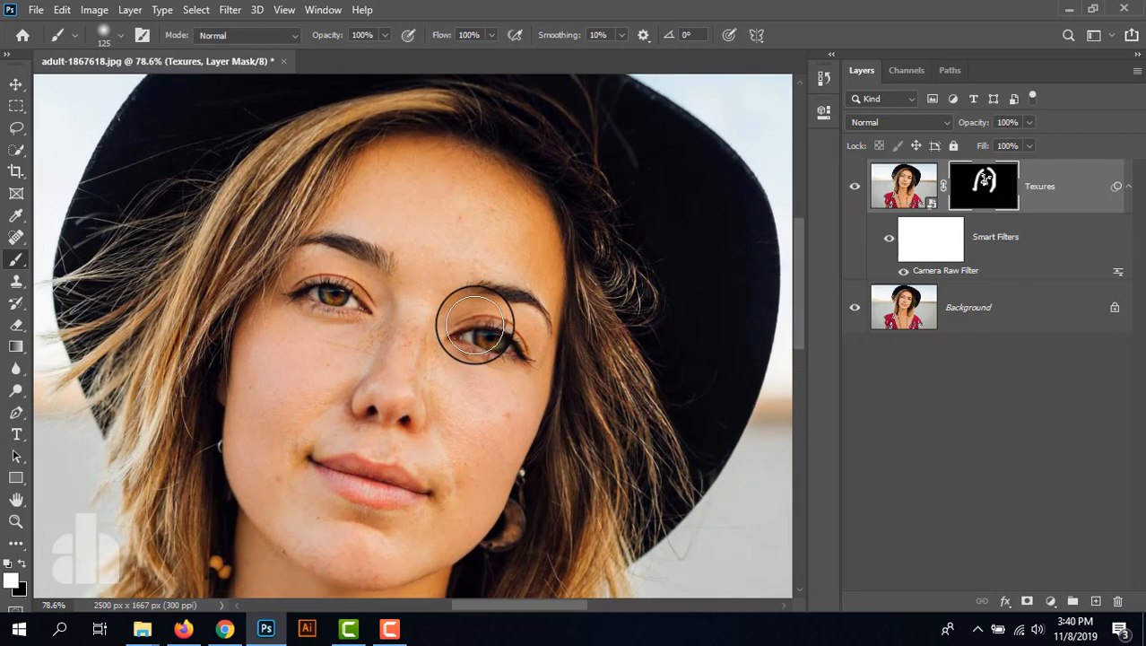
pyautogui.scroll(-4, 476, 325)
# - Stamp the visible layers into a new layer named Soften above Texures and convert it to a smart object
pyautogui.click(1063, 186)
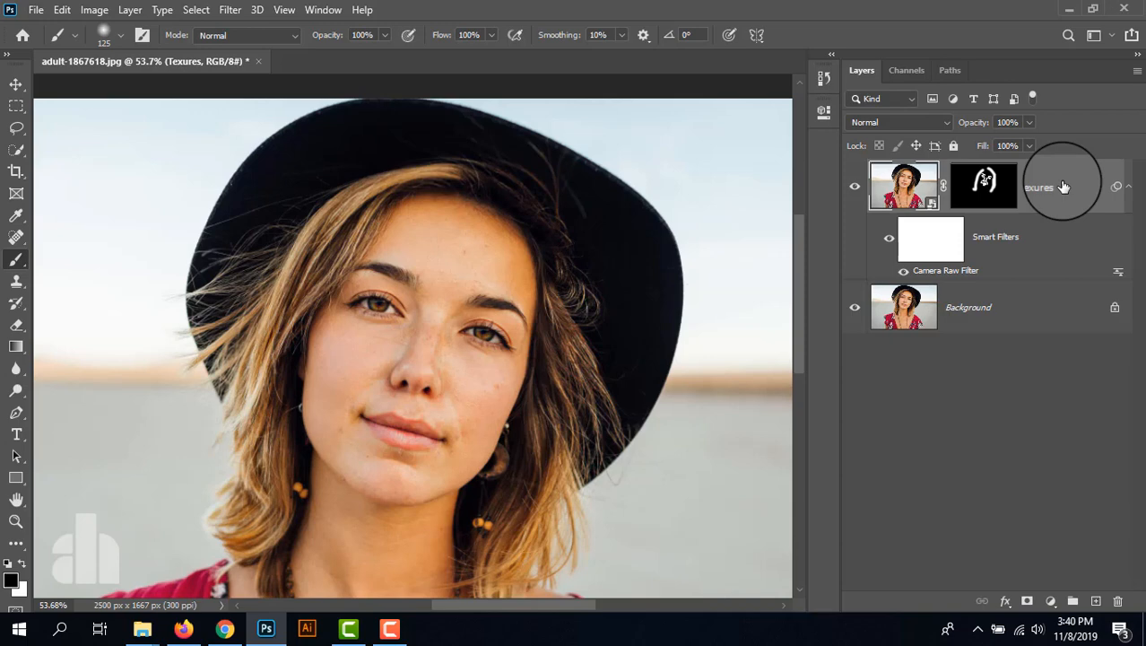
pyautogui.hotkey('ctrl', 'shift', 'alt', 'n')
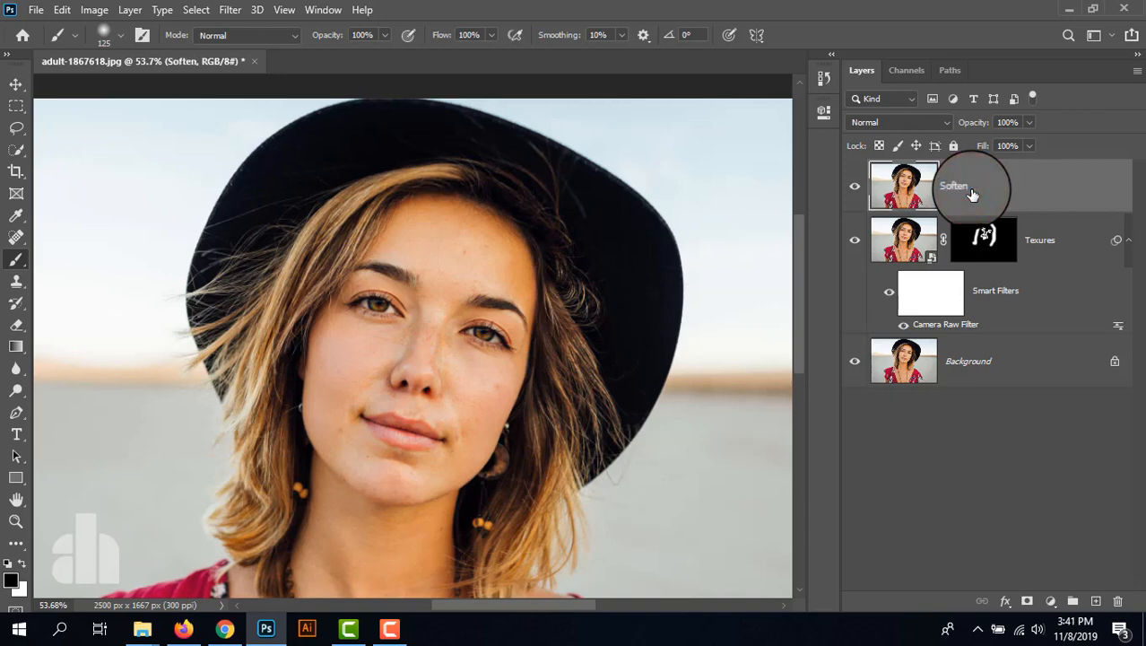
pyautogui.rightClick(991, 185)
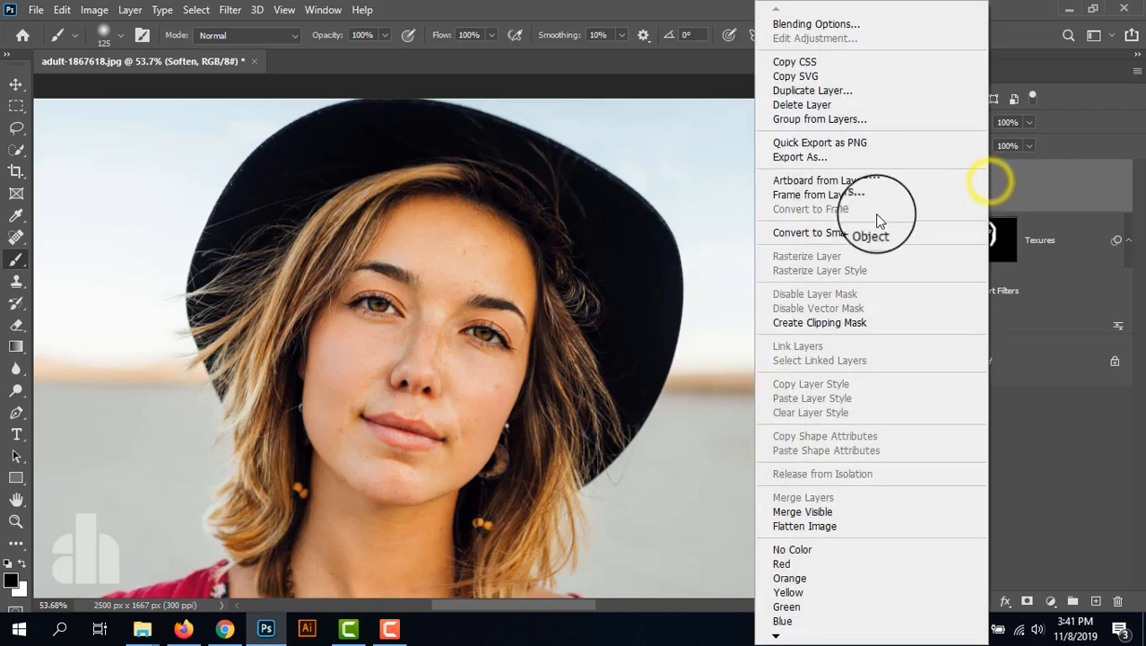
pyautogui.click(868, 231)
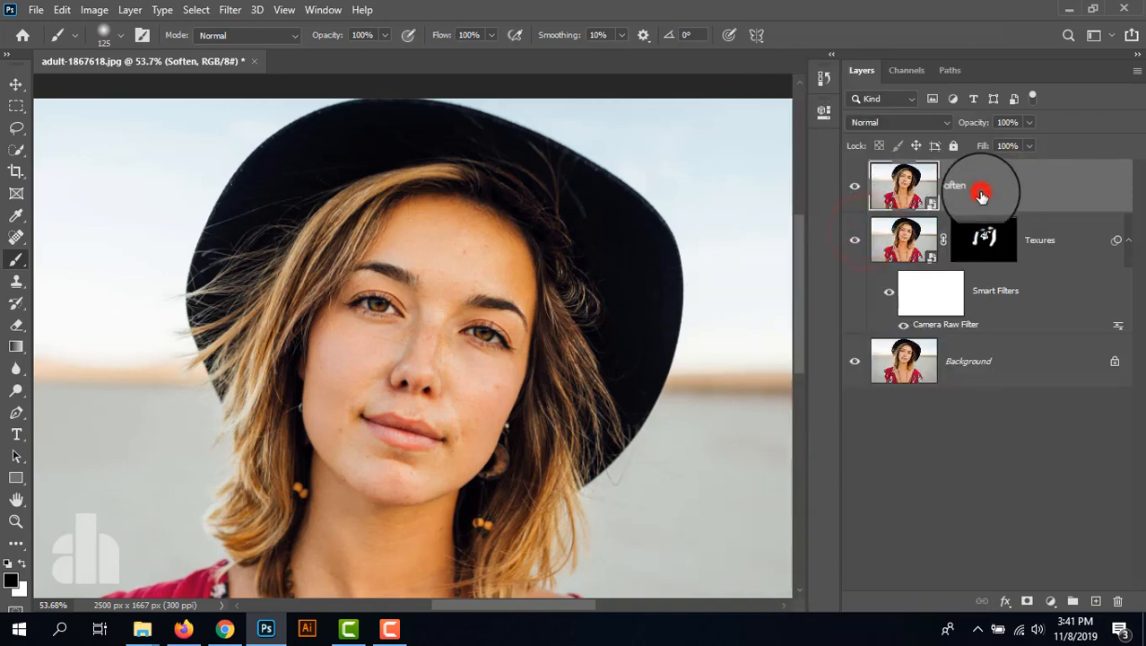
# - Apply the Camera Raw Filter to the Soften layer with Texture set to -100
pyautogui.click(229, 10)
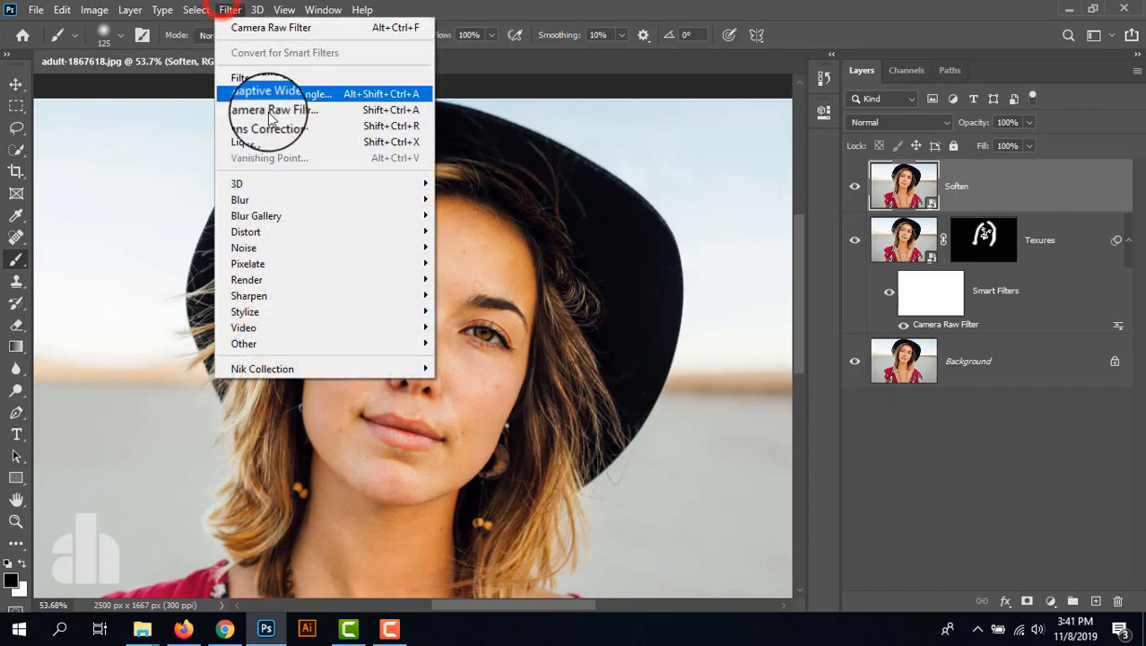
pyautogui.click(275, 114)
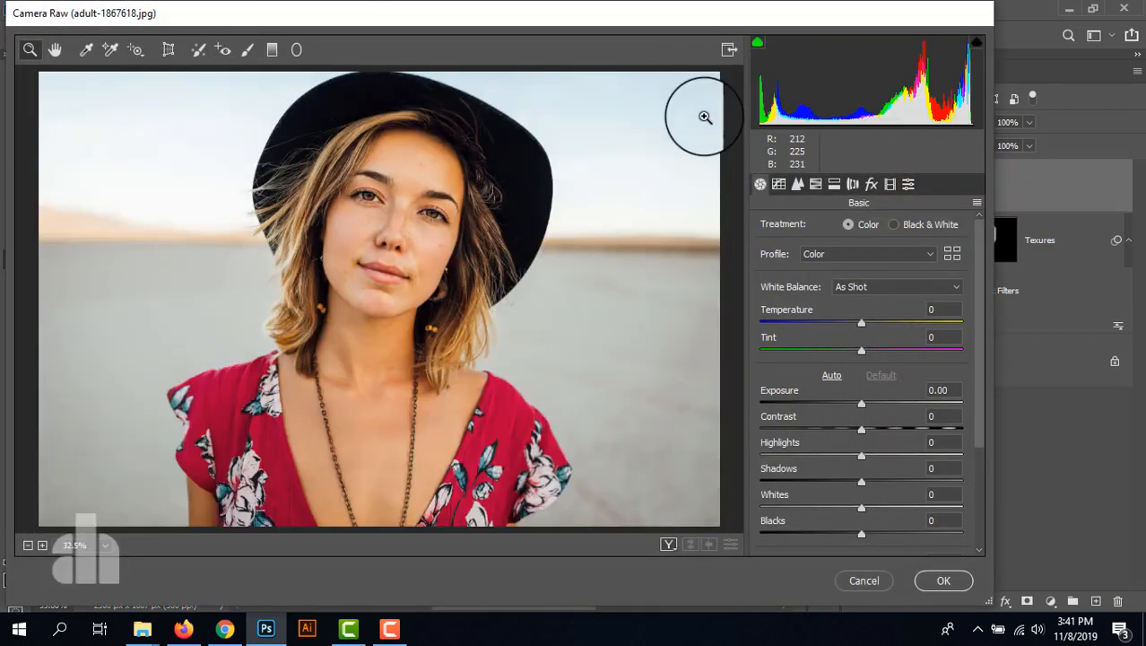
pyautogui.click(372, 183)
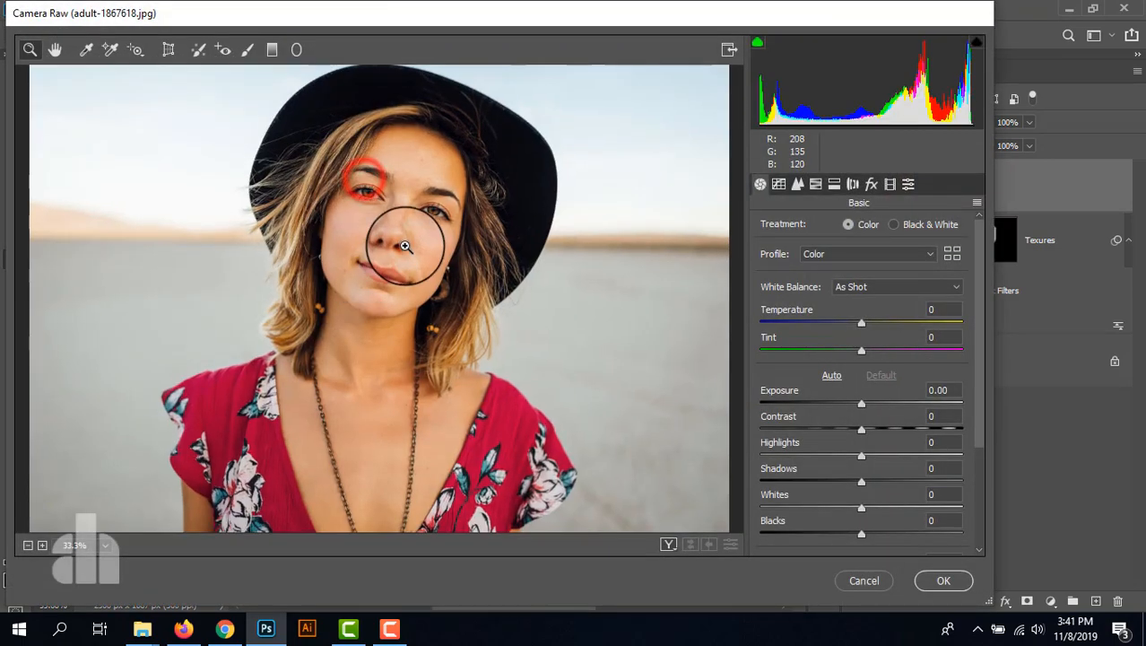
pyautogui.click(404, 243)
pyautogui.click(351, 289)
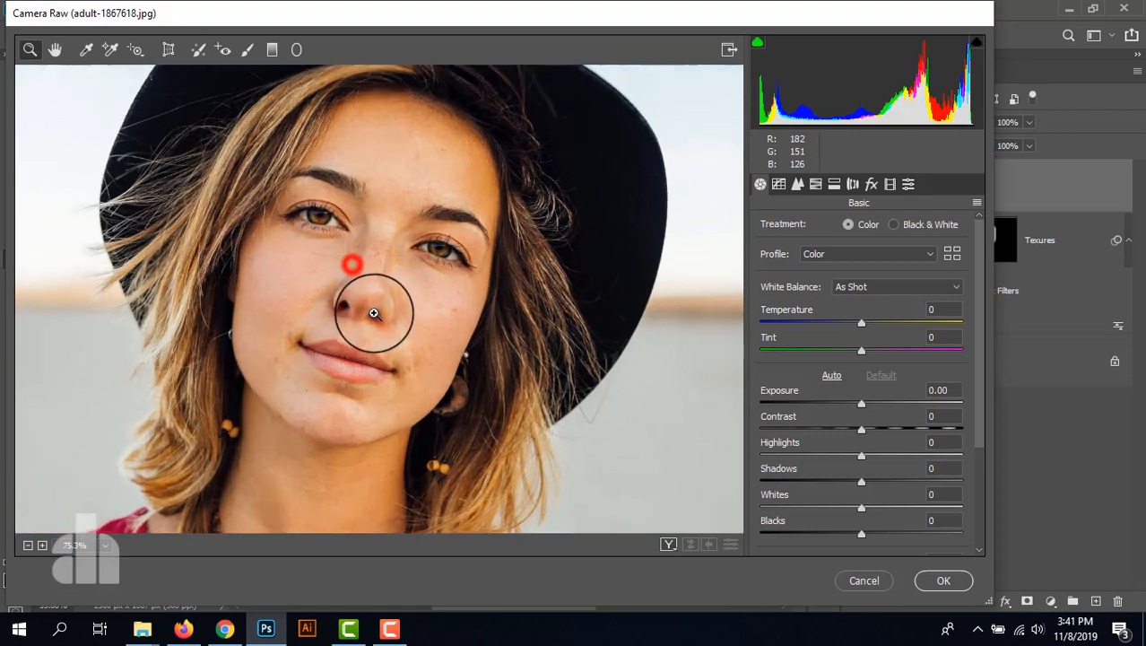
pyautogui.scroll(-3, 863, 428)
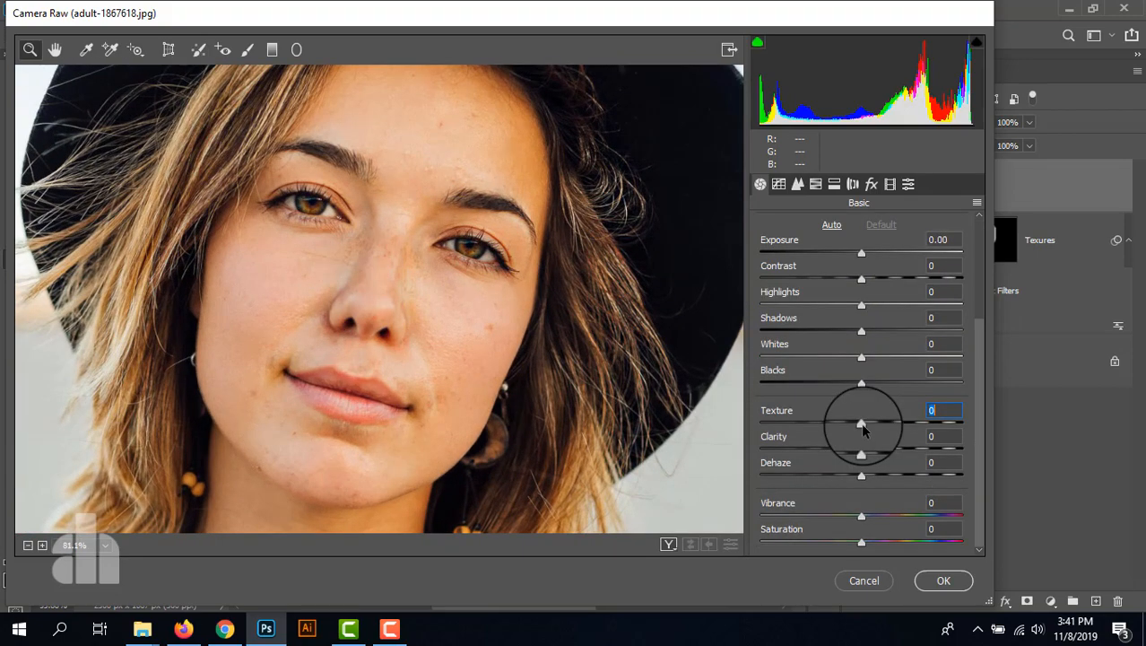
pyautogui.moveTo(862, 425); pyautogui.dragTo(742, 436)
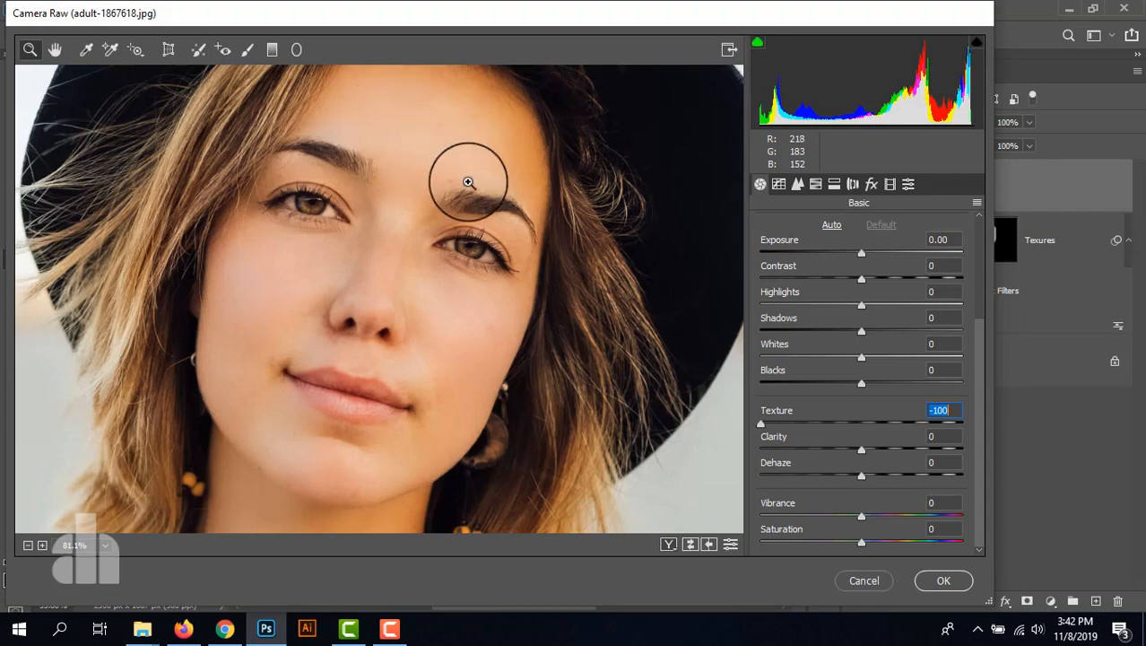
pyautogui.click(929, 581)
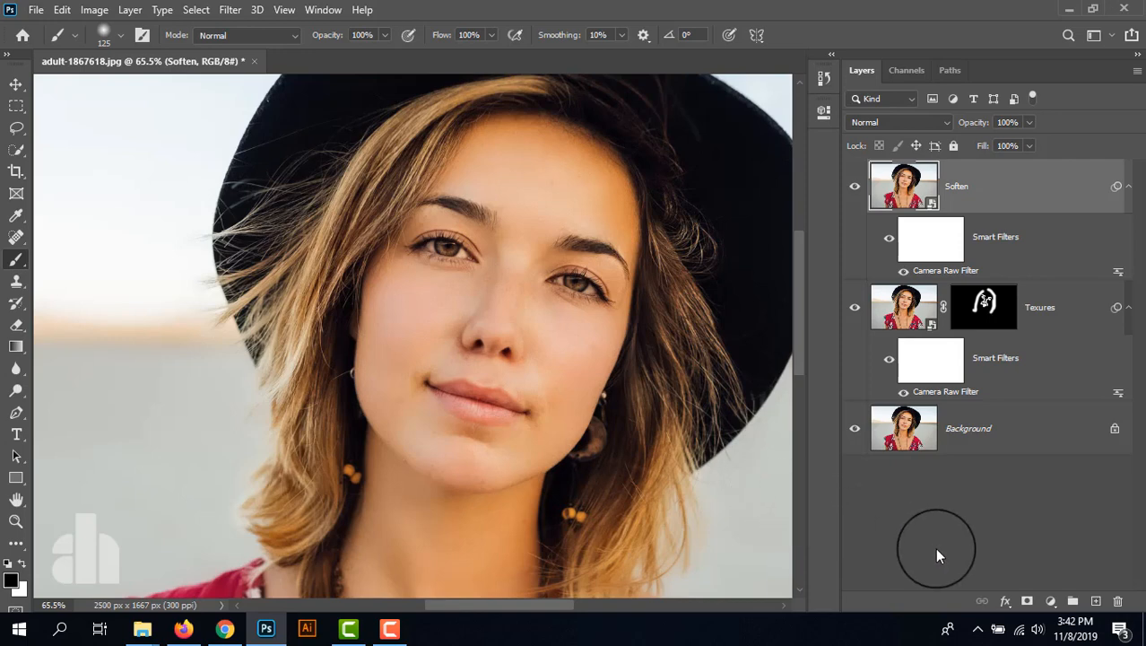
# - Add a black layer mask to the Soften layer and choose the Brush tool with white as the foreground color
pyautogui.keyDown('alt'); pyautogui.click(1027, 600); pyautogui.keyUp('alt')
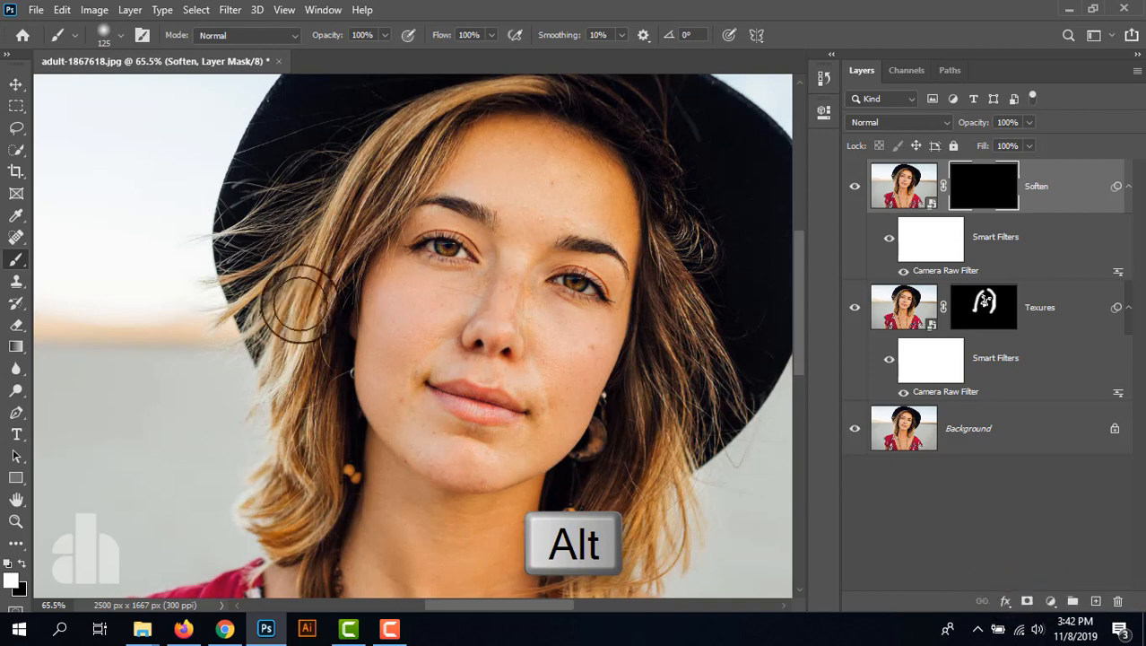
pyautogui.click(16, 257)
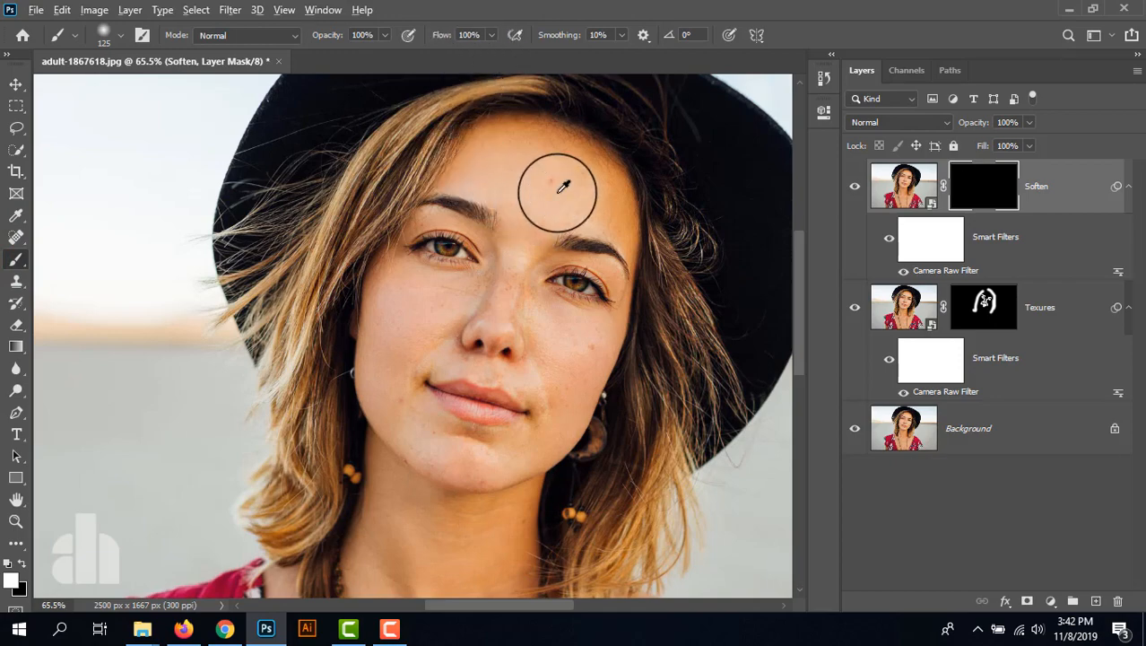
pyautogui.scroll(2, 563, 185)
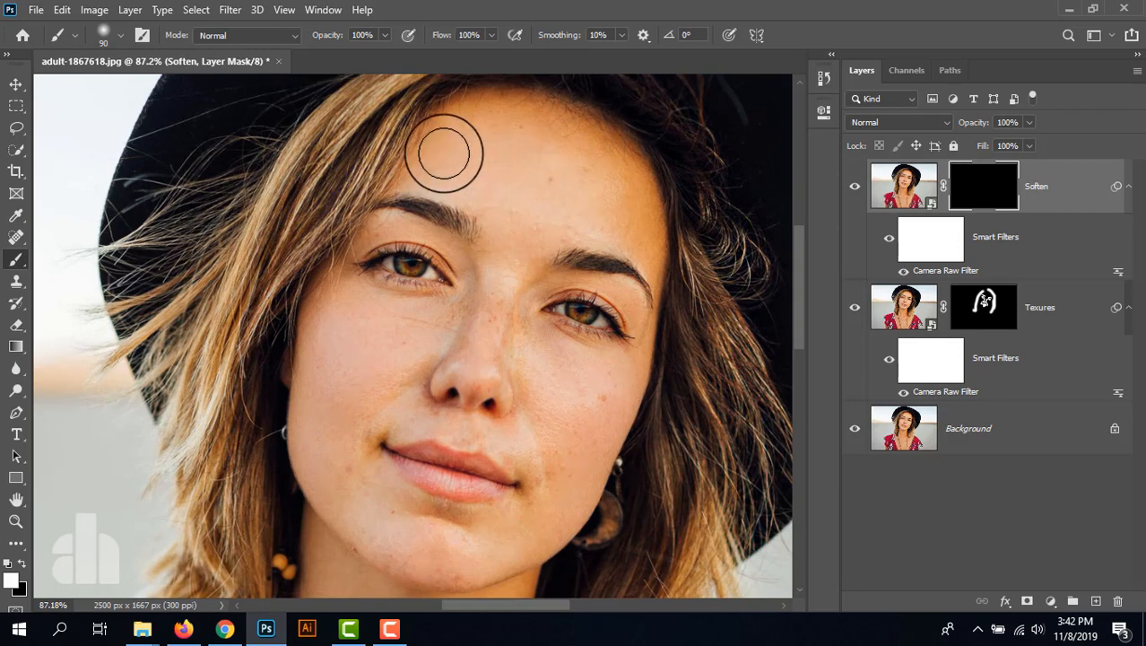
# - Paint white on the Soften mask over the forehead with a 90 px brush, using a smaller size between the eyebrows
pyautogui.click(447, 160)
pyautogui.moveTo(581, 175); pyautogui.dragTo(587, 166)
pyautogui.moveTo(538, 130); pyautogui.dragTo(621, 187)
pyautogui.moveTo(504, 176); pyautogui.dragTo(595, 168)
pyautogui.press('[')
pyautogui.press('[')
pyautogui.press('[')
pyautogui.moveTo(552, 126)
pyautogui.mouseDown()
pyautogui.moveTo(632, 193)
pyautogui.moveTo(642, 244)
pyautogui.moveTo(601, 220)
pyautogui.moveTo(479, 195)
pyautogui.moveTo(518, 246)
pyautogui.mouseUp()
pyautogui.moveTo(515, 234)
pyautogui.mouseDown()
pyautogui.moveTo(500, 265)
pyautogui.moveTo(528, 236)
pyautogui.moveTo(535, 201)
pyautogui.mouseUp()
pyautogui.moveTo(506, 219); pyautogui.dragTo(514, 249)
# - Paint white on the Soften mask over the left cheek, then the nose and its sides with a 40 px brush
pyautogui.moveTo(330, 305); pyautogui.dragTo(318, 453)
pyautogui.moveTo(355, 339)
pyautogui.mouseDown()
pyautogui.moveTo(391, 348)
pyautogui.moveTo(408, 319)
pyautogui.mouseUp()
pyautogui.moveTo(433, 324); pyautogui.dragTo(418, 329)
pyautogui.moveTo(416, 324)
pyautogui.mouseDown()
pyautogui.moveTo(454, 304)
pyautogui.moveTo(485, 308)
pyautogui.mouseUp()
pyautogui.press('[')
pyautogui.press('[')
pyautogui.moveTo(496, 294)
pyautogui.mouseDown()
pyautogui.moveTo(482, 320)
pyautogui.moveTo(522, 340)
pyautogui.moveTo(525, 372)
pyautogui.mouseUp()
pyautogui.moveTo(521, 323); pyautogui.dragTo(518, 318)
pyautogui.moveTo(517, 316)
pyautogui.mouseDown()
pyautogui.moveTo(527, 377)
pyautogui.moveTo(533, 361)
pyautogui.moveTo(587, 379)
pyautogui.moveTo(504, 345)
pyautogui.moveTo(576, 357)
pyautogui.mouseUp()
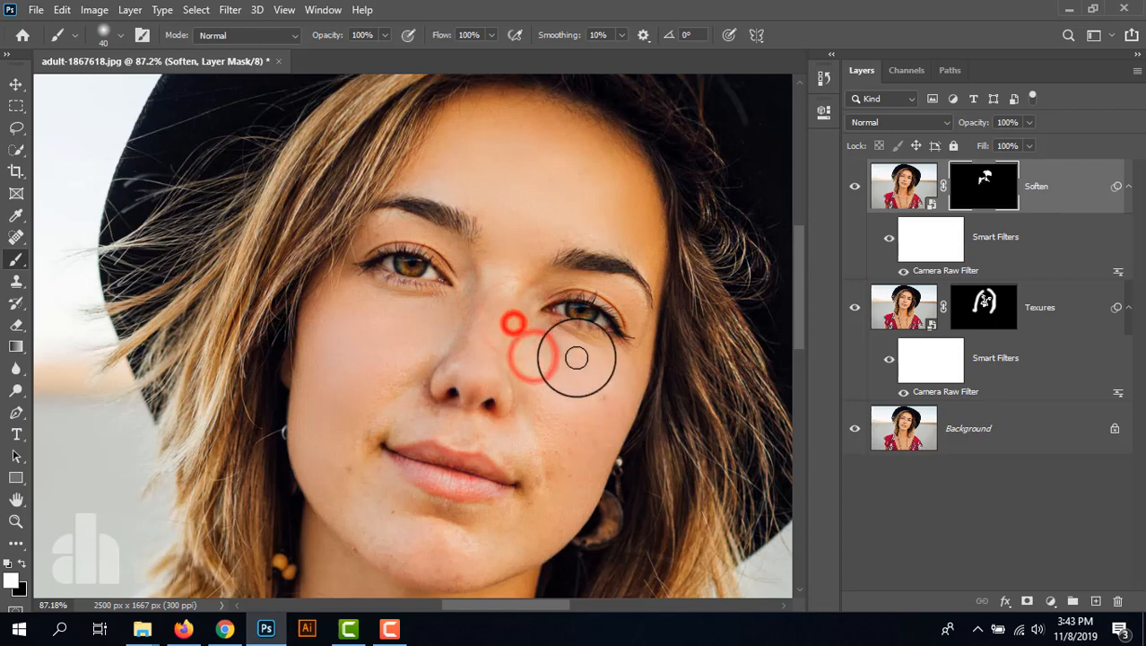
pyautogui.moveTo(471, 309); pyautogui.dragTo(504, 363)
# - Paint white on the Soften mask over the chin and the right cheek with an enlarged brush
pyautogui.press(']')
pyautogui.press(']')
pyautogui.press(']')
pyautogui.moveTo(329, 496); pyautogui.dragTo(484, 553)
pyautogui.moveTo(555, 507); pyautogui.dragTo(475, 546)
pyautogui.moveTo(468, 549)
pyautogui.mouseDown()
pyautogui.moveTo(455, 553)
pyautogui.moveTo(564, 485)
pyautogui.mouseUp()
pyautogui.moveTo(547, 385); pyautogui.dragTo(567, 402)
pyautogui.moveTo(566, 400); pyautogui.dragTo(590, 400)
pyautogui.moveTo(603, 396)
pyautogui.mouseDown()
pyautogui.moveTo(613, 383)
pyautogui.moveTo(596, 386)
pyautogui.mouseUp()
pyautogui.moveTo(552, 362)
pyautogui.mouseDown()
pyautogui.moveTo(576, 400)
pyautogui.moveTo(546, 358)
pyautogui.mouseUp()
# - Paint white on the Soften mask over the skin under and around both eyes, reducing the brush to 45 px
pyautogui.press('[')
pyautogui.press('[')
pyautogui.moveTo(522, 317)
pyautogui.mouseDown()
pyautogui.moveTo(454, 301)
pyautogui.moveTo(411, 332)
pyautogui.moveTo(358, 285)
pyautogui.mouseUp()
pyautogui.press('[')
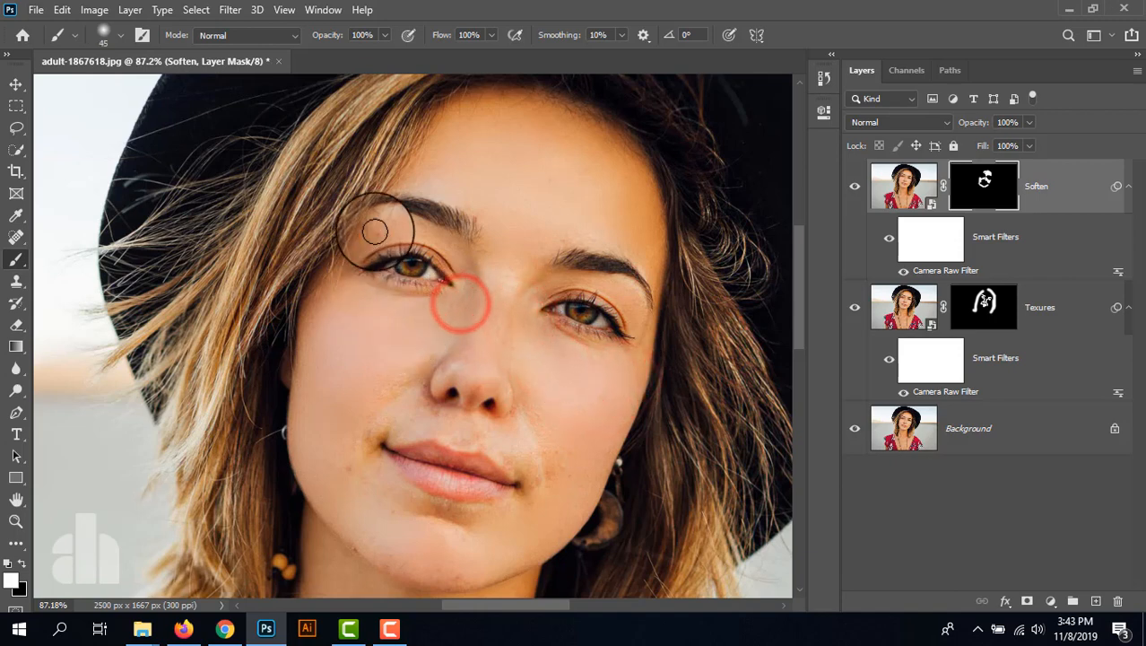
pyautogui.moveTo(376, 232); pyautogui.dragTo(471, 266)
pyautogui.moveTo(592, 280)
pyautogui.mouseDown()
pyautogui.moveTo(635, 301)
pyautogui.moveTo(651, 355)
pyautogui.mouseUp()
# - Paint white on the Soften mask over the left cheek edge, jawline, chin and the skin around the mouth with a 45 px brush
pyautogui.moveTo(396, 372); pyautogui.dragTo(326, 371)
pyautogui.moveTo(333, 382); pyautogui.dragTo(366, 524)
pyautogui.moveTo(360, 527); pyautogui.dragTo(417, 563)
pyautogui.moveTo(464, 564); pyautogui.dragTo(542, 457)
pyautogui.moveTo(415, 417)
pyautogui.mouseDown()
pyautogui.moveTo(406, 420)
pyautogui.moveTo(461, 439)
pyautogui.mouseUp()
pyautogui.moveTo(497, 436); pyautogui.dragTo(513, 456)
pyautogui.moveTo(522, 437); pyautogui.dragTo(528, 477)
pyautogui.moveTo(417, 404); pyautogui.dragTo(399, 419)
pyautogui.moveTo(416, 364); pyautogui.dragTo(405, 374)
pyautogui.moveTo(402, 371); pyautogui.dragTo(350, 429)
# - Touch up the Soften mask in white beside the mouth corners and along the left cheek with the 45 px brush
pyautogui.scroll(-11, 531, 419)
pyautogui.scroll(7, 416, 410)
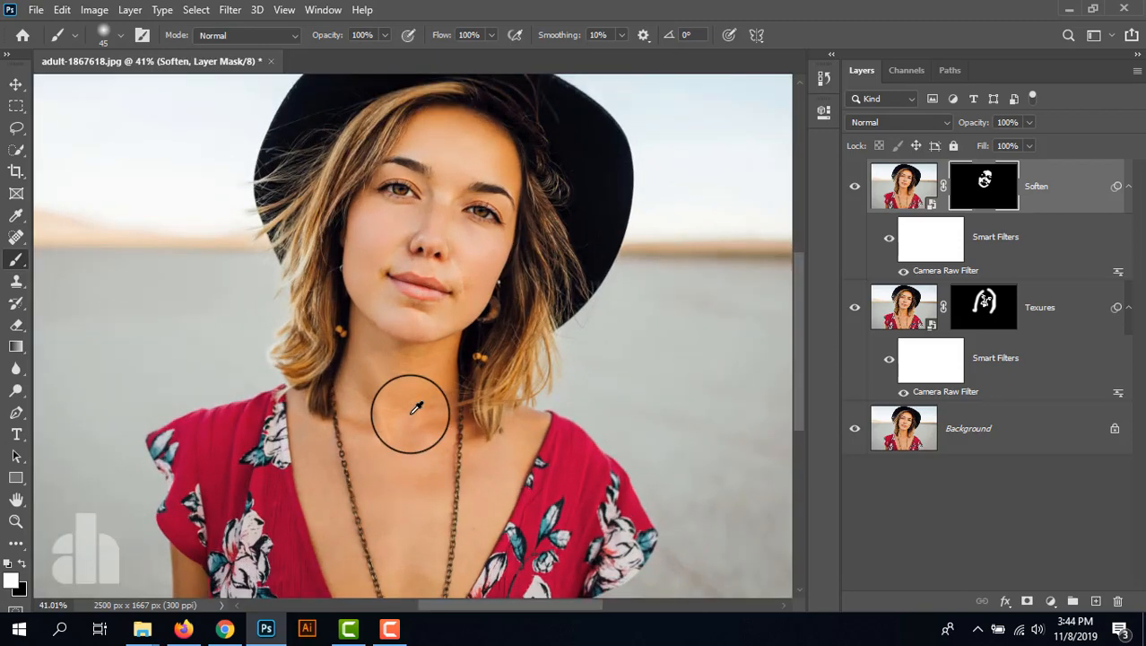
pyautogui.moveTo(358, 235)
pyautogui.mouseDown()
pyautogui.moveTo(415, 281)
pyautogui.moveTo(462, 284)
pyautogui.mouseUp()
pyautogui.moveTo(472, 274)
pyautogui.mouseDown()
pyautogui.moveTo(492, 233)
pyautogui.moveTo(490, 255)
pyautogui.mouseUp()
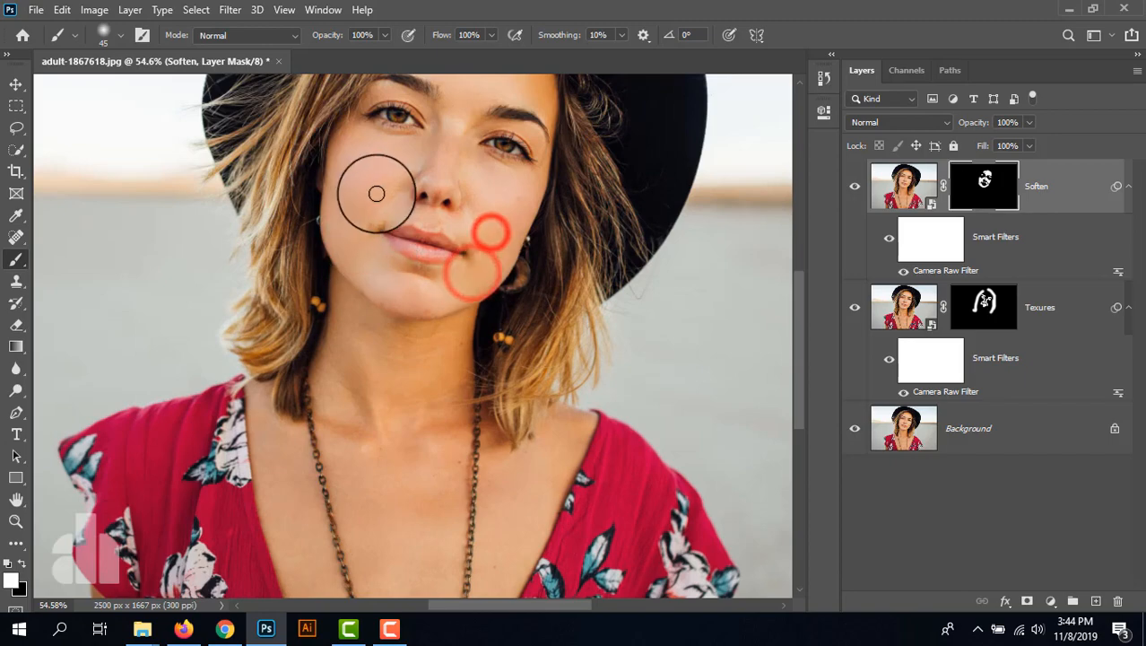
pyautogui.moveTo(391, 184); pyautogui.dragTo(348, 248)
# - Paint white on the Soften mask over the neck with a 100 px brush
pyautogui.scroll(-2, 434, 402)
pyautogui.moveTo(427, 432); pyautogui.dragTo(410, 347)
pyautogui.press(']')
pyautogui.press(']')
pyautogui.press(']')
pyautogui.press(']')
pyautogui.press(']')
pyautogui.press(']')
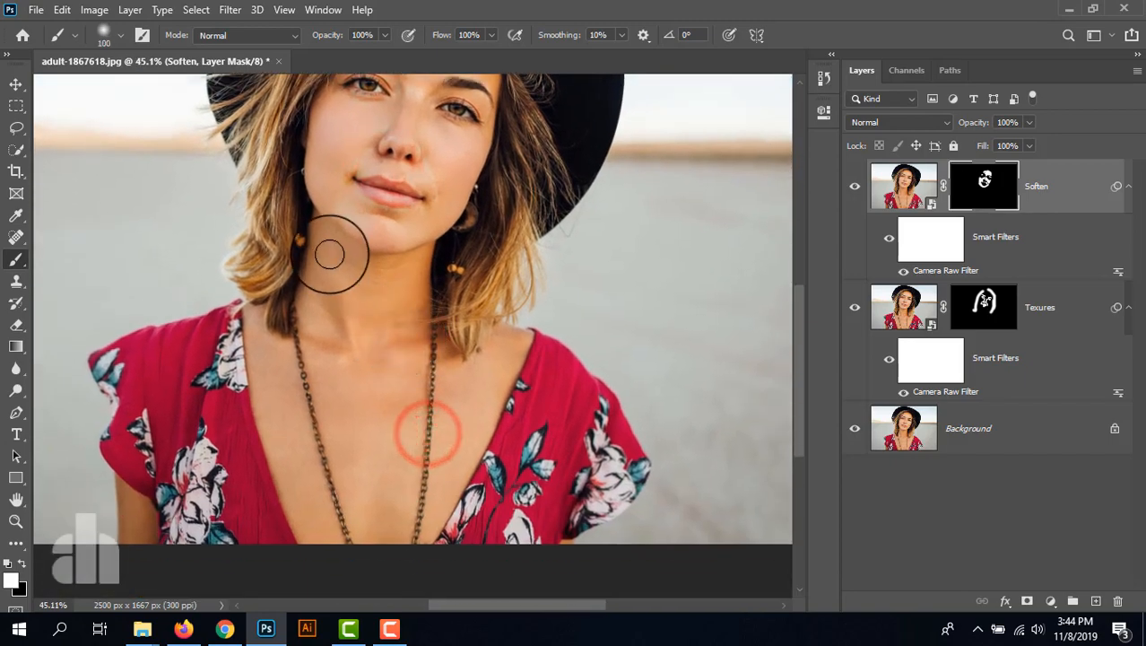
pyautogui.moveTo(330, 253); pyautogui.dragTo(391, 282)
pyautogui.moveTo(401, 275); pyautogui.dragTo(385, 324)
pyautogui.moveTo(386, 320)
pyautogui.mouseDown()
pyautogui.moveTo(347, 321)
pyautogui.moveTo(328, 355)
pyautogui.mouseUp()
pyautogui.moveTo(322, 294); pyautogui.dragTo(316, 321)
# - Paint white on the Soften mask over the chest and shoulder skin around the necklace
pyautogui.moveTo(300, 302)
pyautogui.mouseDown()
pyautogui.moveTo(363, 358)
pyautogui.moveTo(290, 375)
pyautogui.moveTo(289, 417)
pyautogui.mouseUp()
pyautogui.moveTo(271, 358)
pyautogui.mouseDown()
pyautogui.moveTo(312, 532)
pyautogui.moveTo(304, 418)
pyautogui.mouseUp()
pyautogui.moveTo(310, 442)
pyautogui.mouseDown()
pyautogui.moveTo(314, 282)
pyautogui.moveTo(409, 327)
pyautogui.moveTo(359, 359)
pyautogui.mouseUp()
pyautogui.moveTo(351, 321); pyautogui.dragTo(332, 259)
pyautogui.moveTo(333, 253); pyautogui.dragTo(379, 321)
pyautogui.moveTo(381, 328); pyautogui.dragTo(391, 377)
pyautogui.moveTo(457, 301); pyautogui.dragTo(419, 399)
pyautogui.moveTo(494, 284); pyautogui.dragTo(442, 404)
pyautogui.moveTo(435, 262)
pyautogui.mouseDown()
pyautogui.moveTo(412, 237)
pyautogui.moveTo(440, 278)
pyautogui.mouseUp()
pyautogui.moveTo(499, 240); pyautogui.dragTo(475, 278)
pyautogui.moveTo(507, 251); pyautogui.dragTo(507, 256)
pyautogui.scroll(-1, 248, 321)
pyautogui.scroll(-4, 396, 340)
pyautogui.scroll(9, 392, 309)
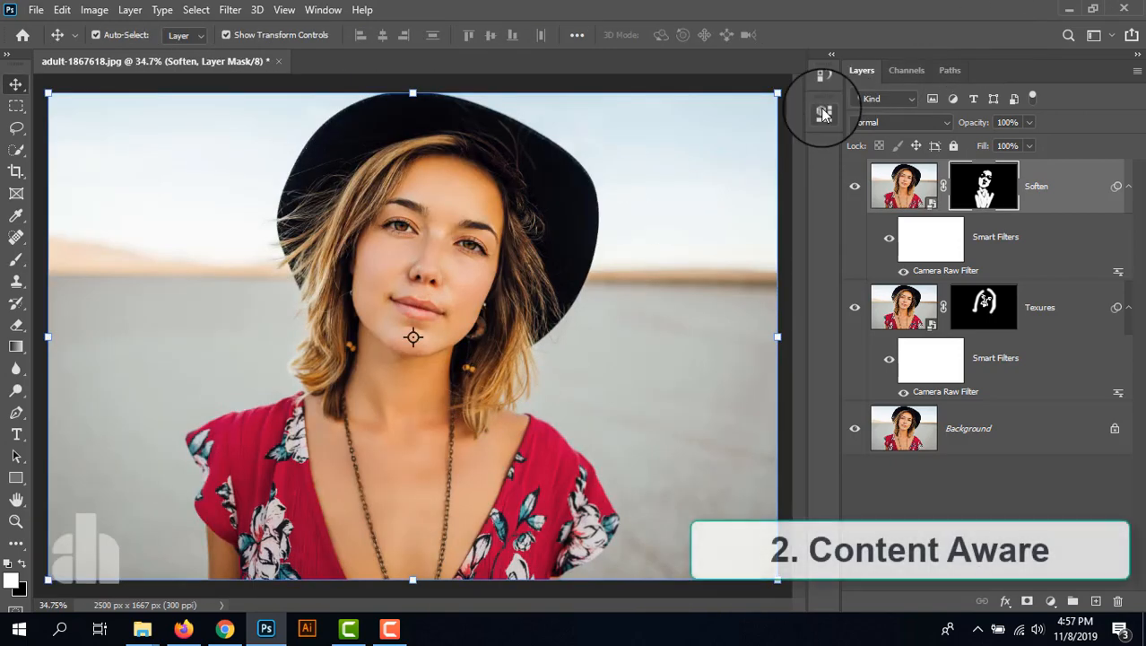
# - Open the image photographer-920128.jpg as a separate document
pyautogui.click(1068, 10)
pyautogui.click(1048, 10)
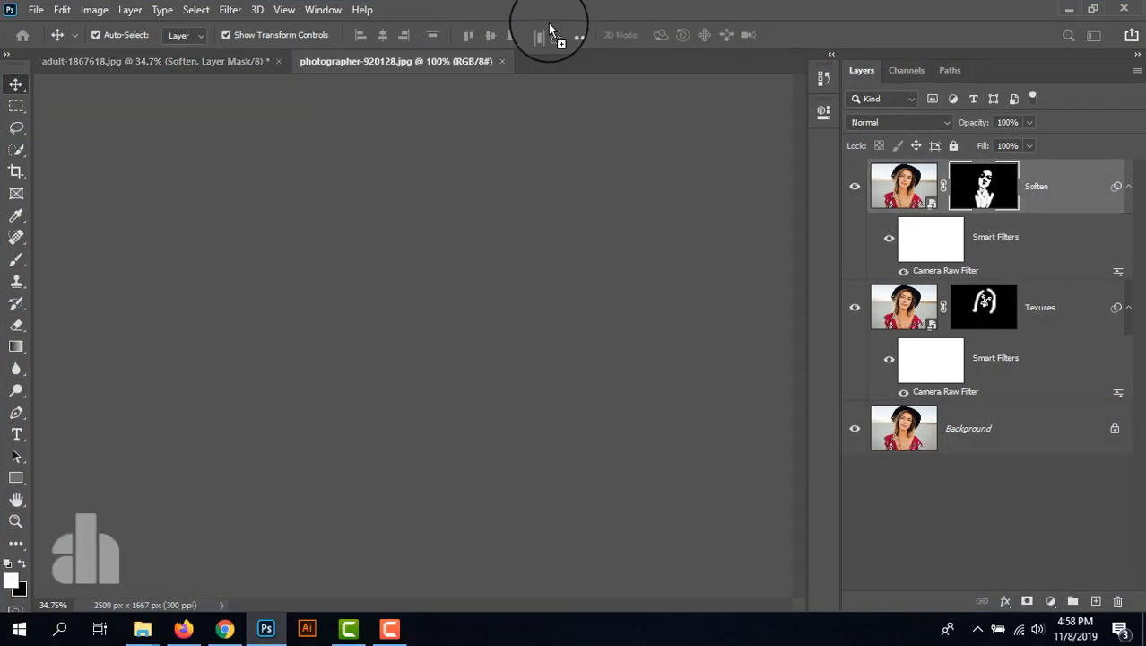
pyautogui.scroll(2, 344, 305)
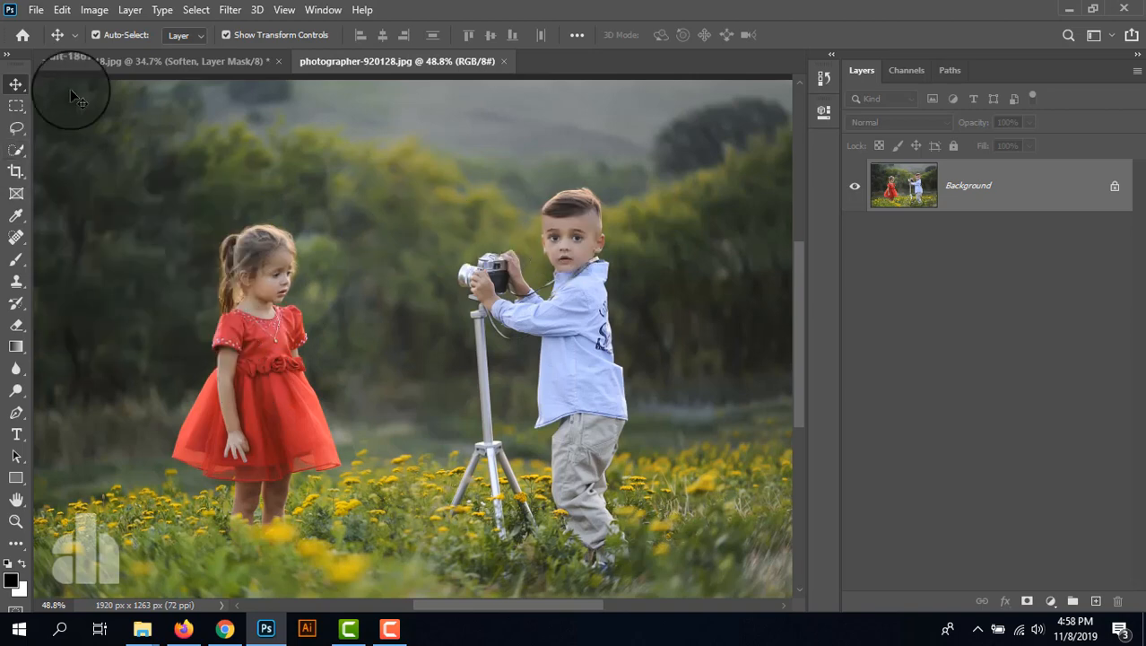
# - Draw a loose Lasso selection around the girl in the red dress, including her feet in the grass
pyautogui.click(16, 127)
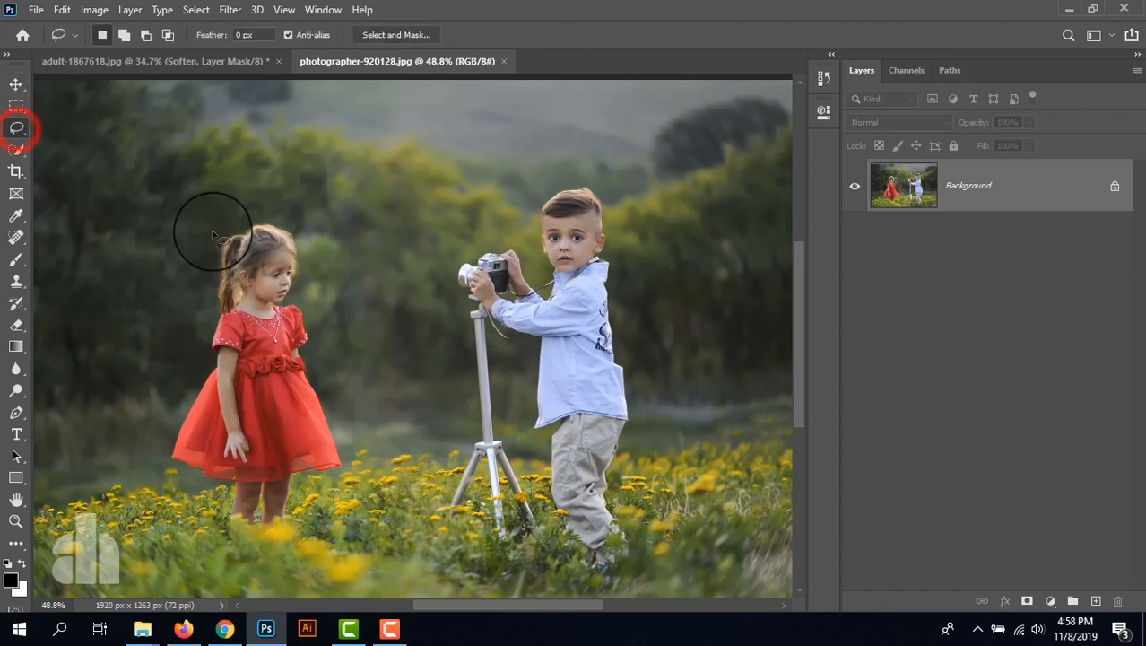
pyautogui.click(213, 232)
pyautogui.moveTo(200, 239)
pyautogui.mouseDown()
pyautogui.moveTo(159, 479)
pyautogui.moveTo(209, 537)
pyautogui.moveTo(316, 530)
pyautogui.moveTo(343, 460)
pyautogui.moveTo(341, 392)
pyautogui.moveTo(314, 334)
pyautogui.moveTo(308, 224)
pyautogui.moveTo(229, 218)
pyautogui.moveTo(203, 238)
pyautogui.mouseUp()
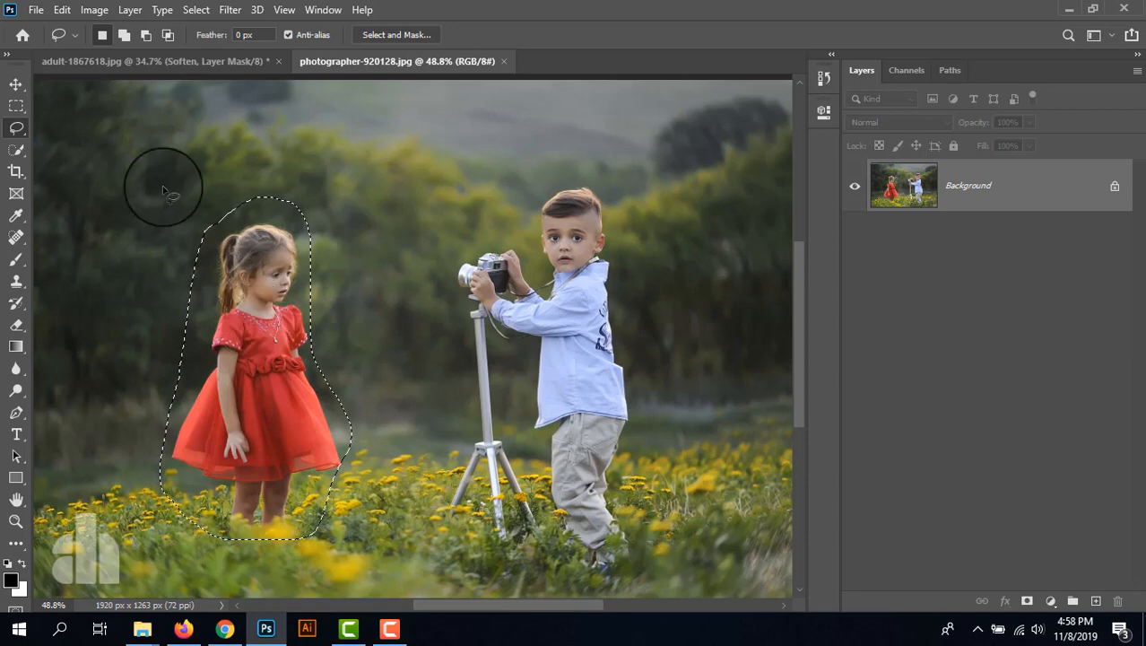
# - Remove the selected girl with Content-Aware Fill, excluding the tripod area from sampling and outputting to a new layer, and deselect
pyautogui.click(62, 10)
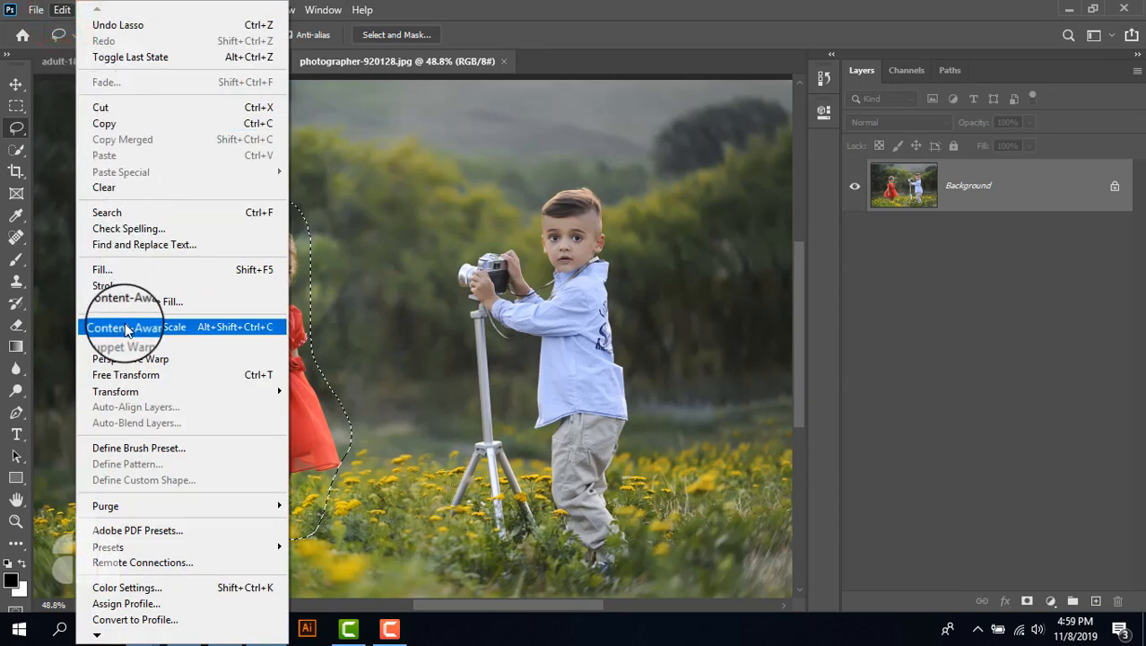
pyautogui.click(168, 306)
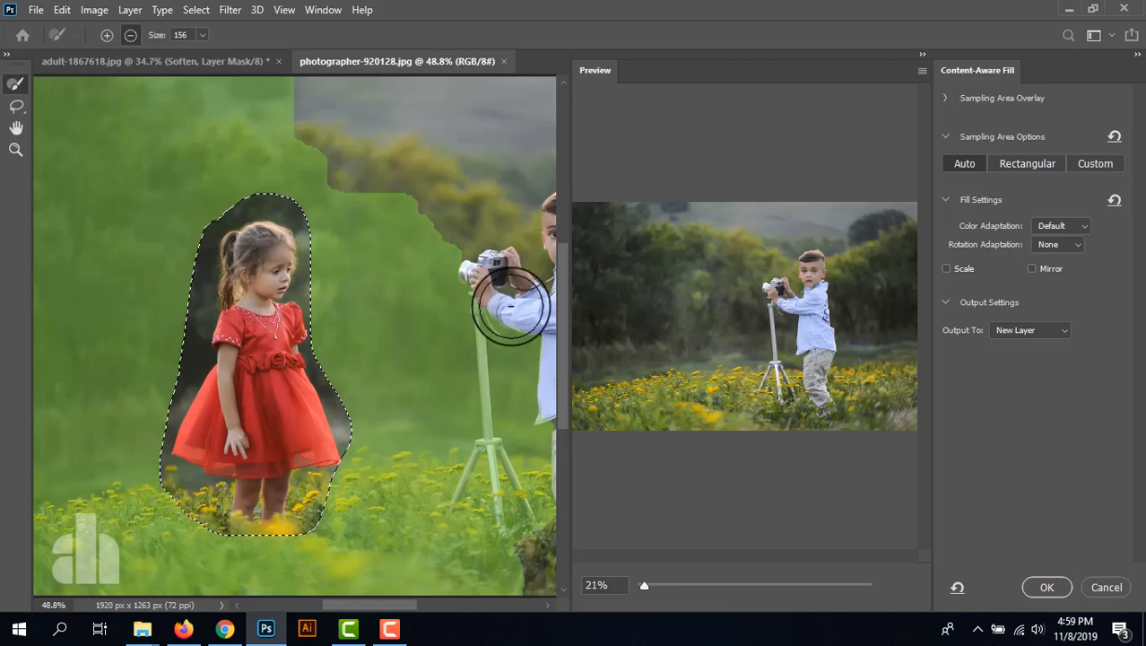
pyautogui.moveTo(511, 306)
pyautogui.mouseDown()
pyautogui.moveTo(504, 471)
pyautogui.moveTo(486, 521)
pyautogui.moveTo(534, 448)
pyautogui.moveTo(519, 251)
pyautogui.moveTo(489, 358)
pyautogui.moveTo(489, 480)
pyautogui.moveTo(523, 558)
pyautogui.moveTo(483, 473)
pyautogui.moveTo(491, 399)
pyautogui.mouseUp()
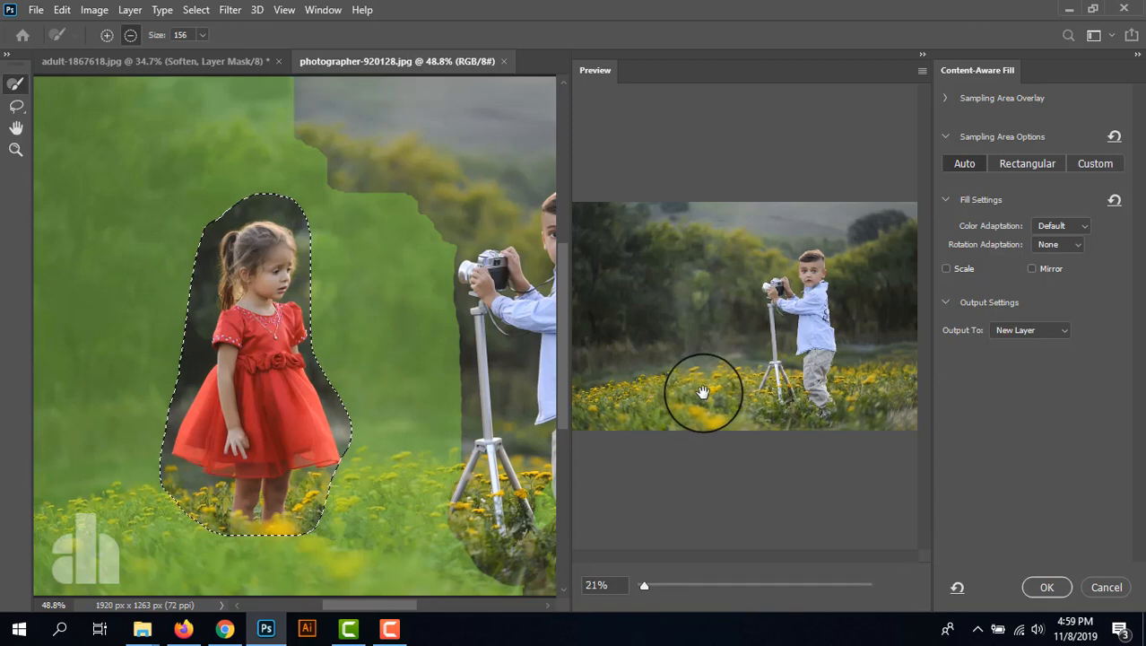
pyautogui.click(960, 166)
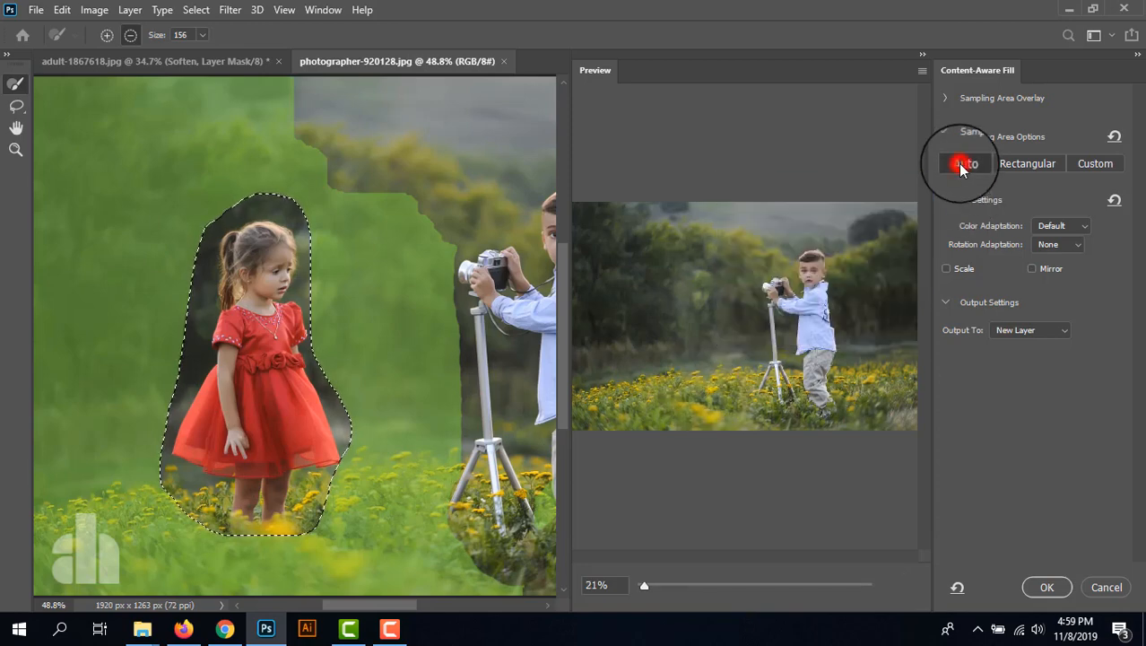
pyautogui.click(1032, 589)
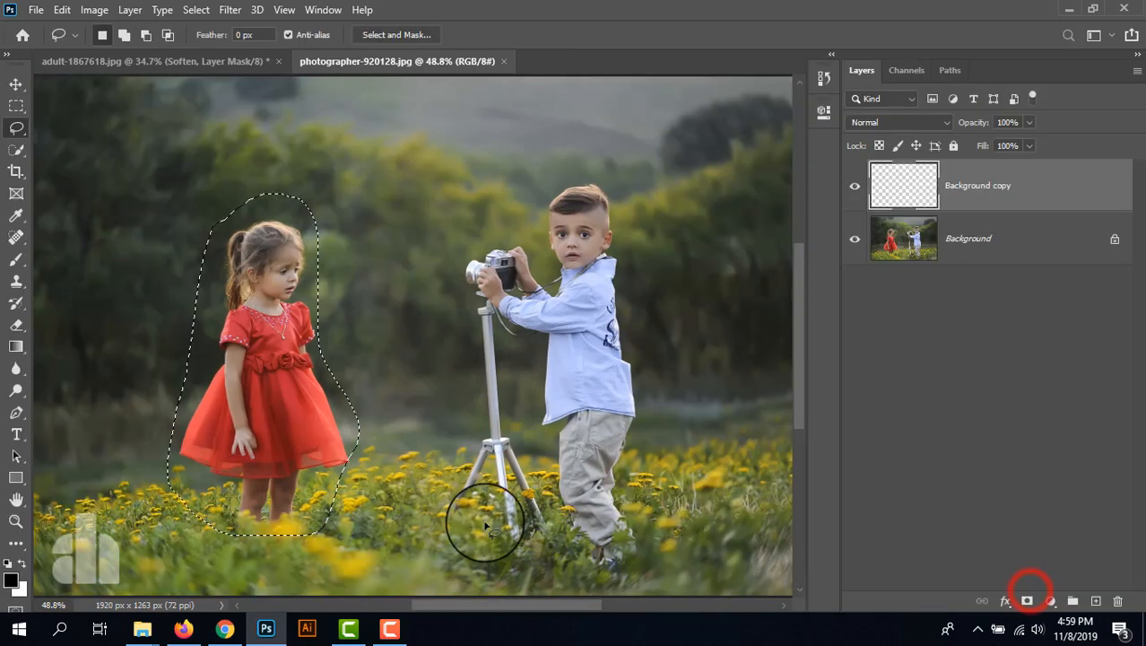
pyautogui.hotkey('ctrl', 'd')
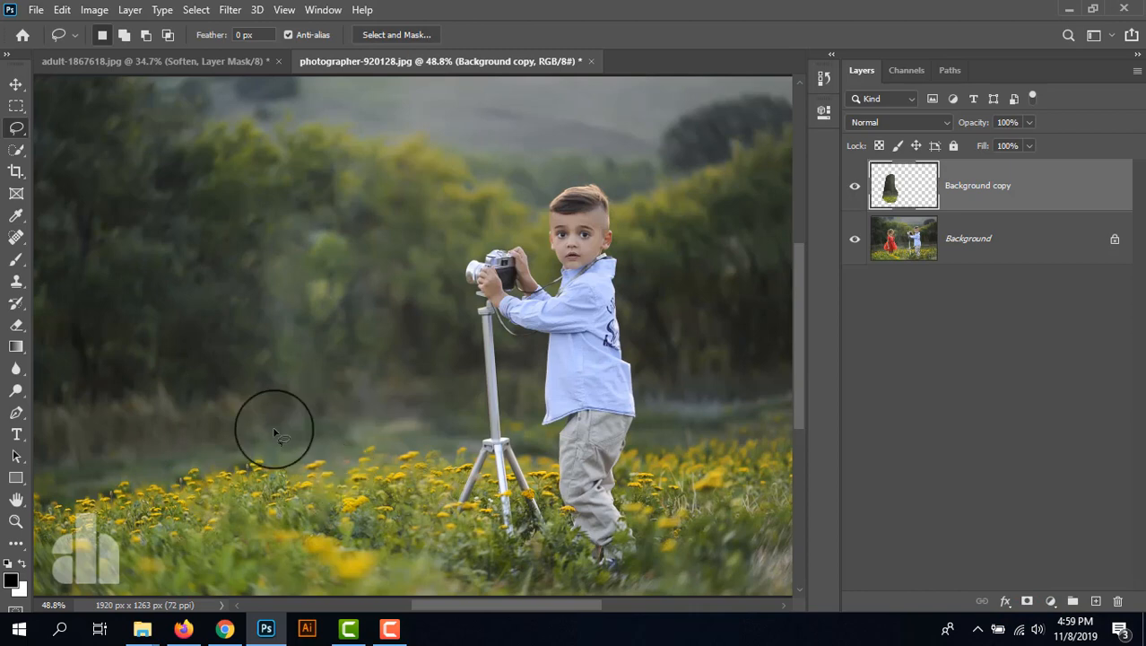
# - Inspect the filled area where the girl stood and delete the Background copy layer
pyautogui.scroll(5, 192, 384)
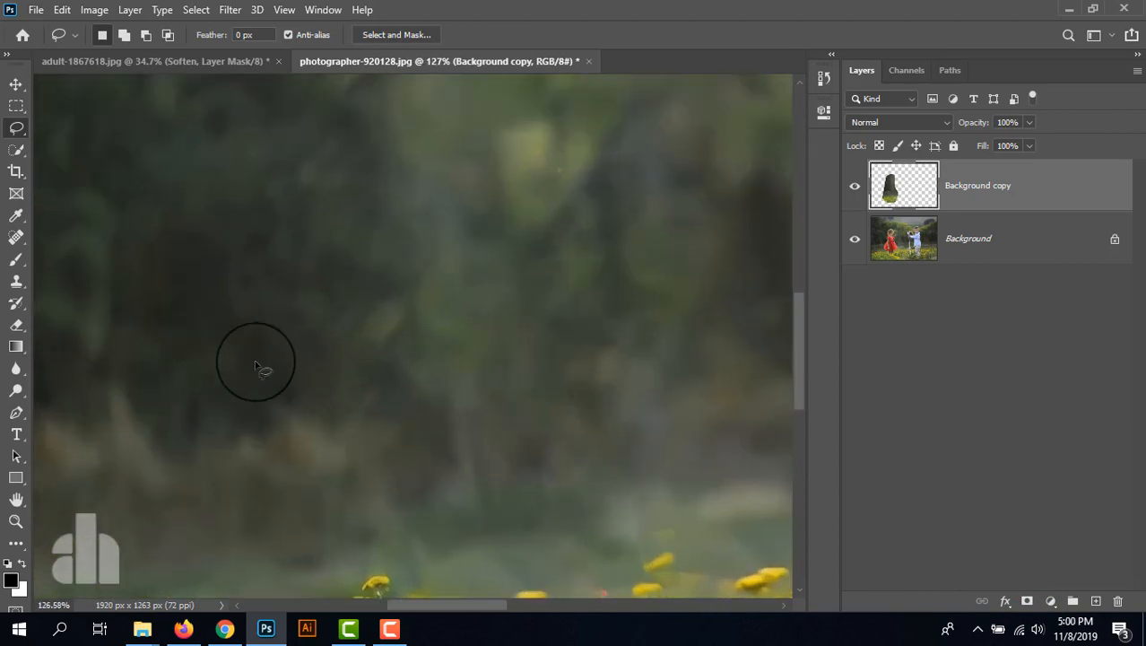
pyautogui.scroll(-3, 269, 364)
pyautogui.scroll(-2, 269, 363)
pyautogui.scroll(3, 269, 358)
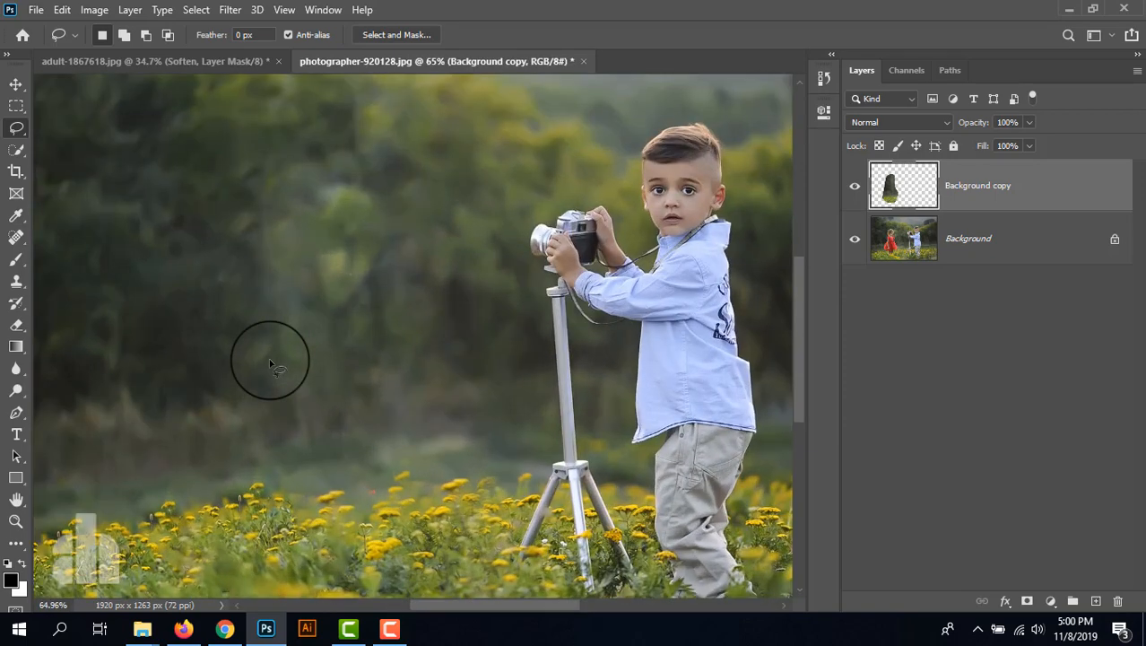
pyautogui.moveTo(264, 427); pyautogui.dragTo(392, 290)
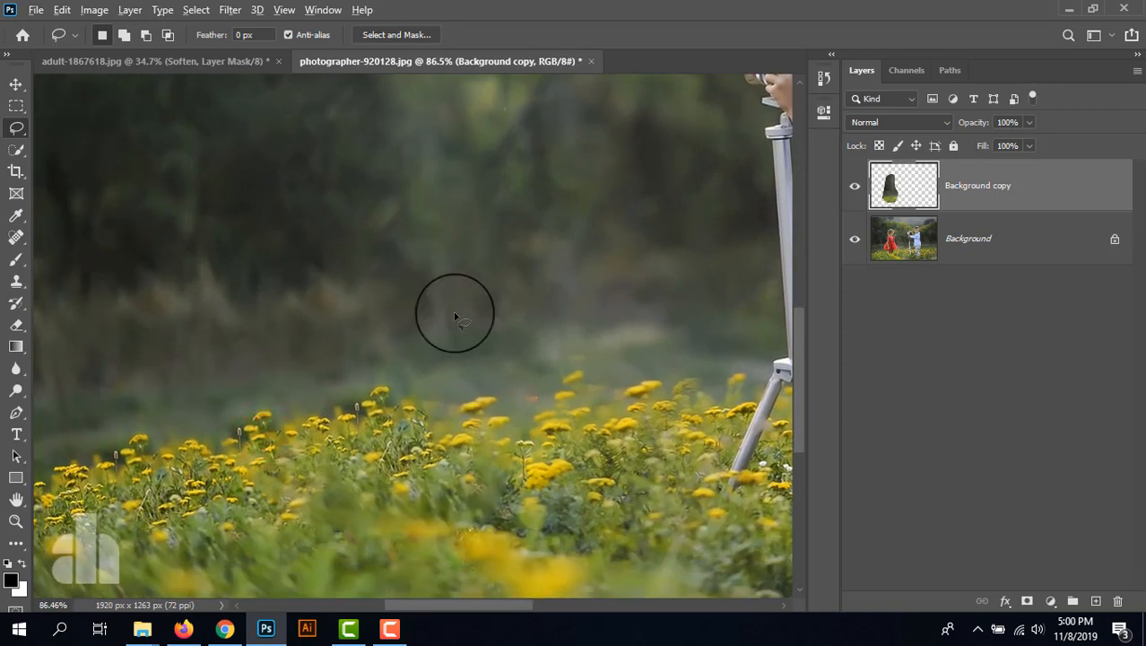
pyautogui.scroll(-4, 453, 313)
pyautogui.scroll(1, 455, 316)
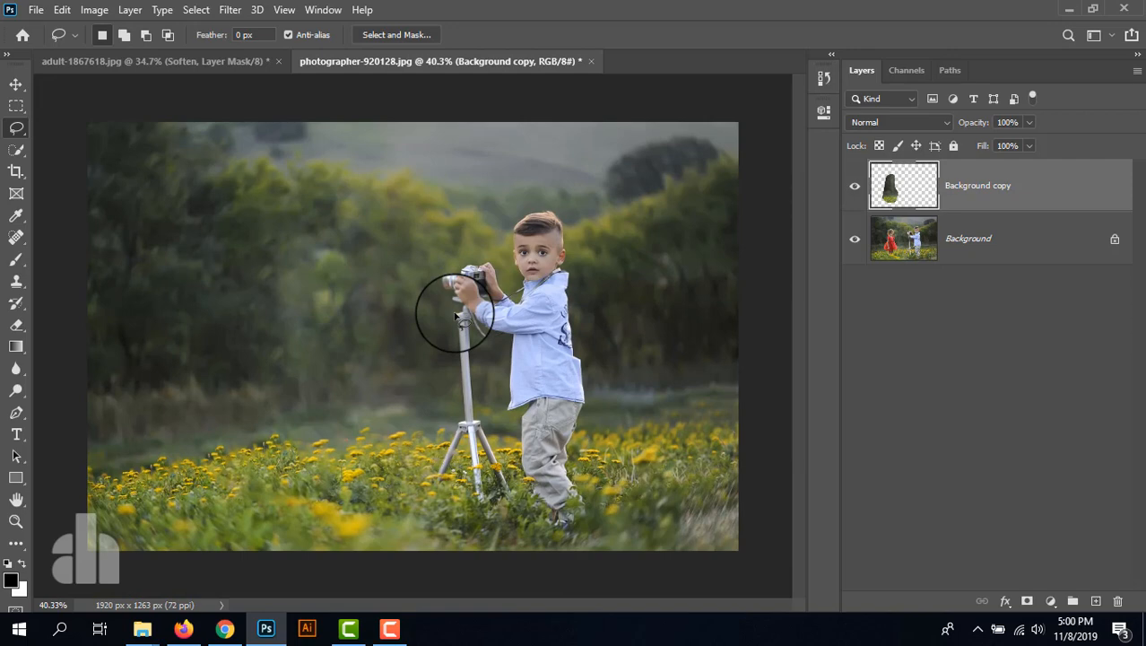
pyautogui.press('v')
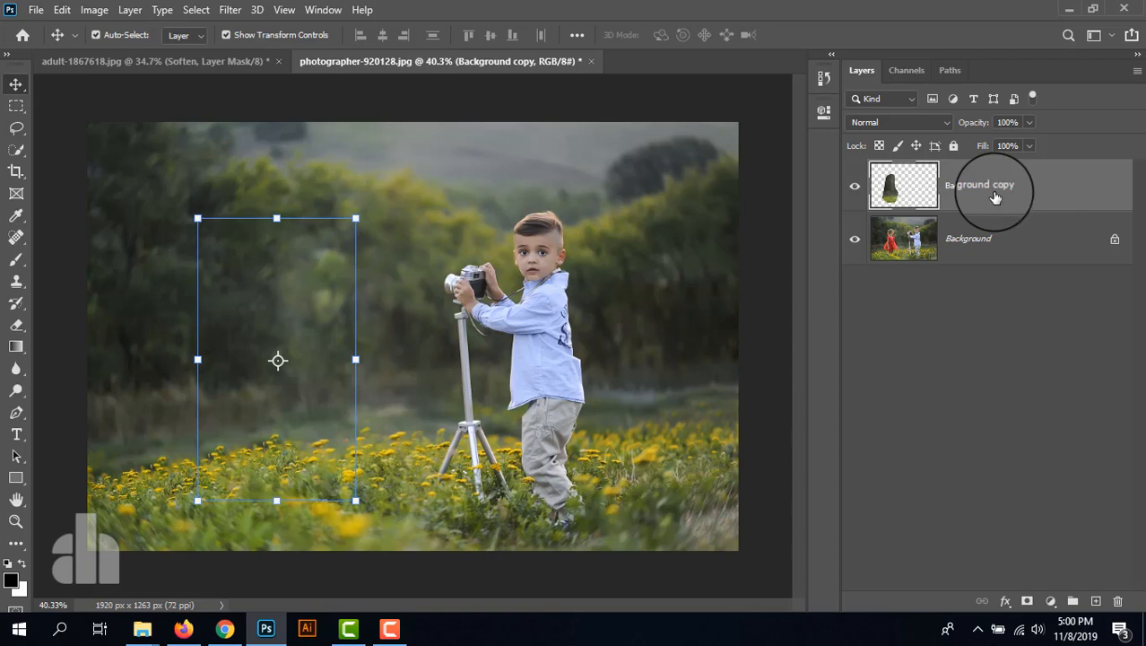
pyautogui.press('Delete')
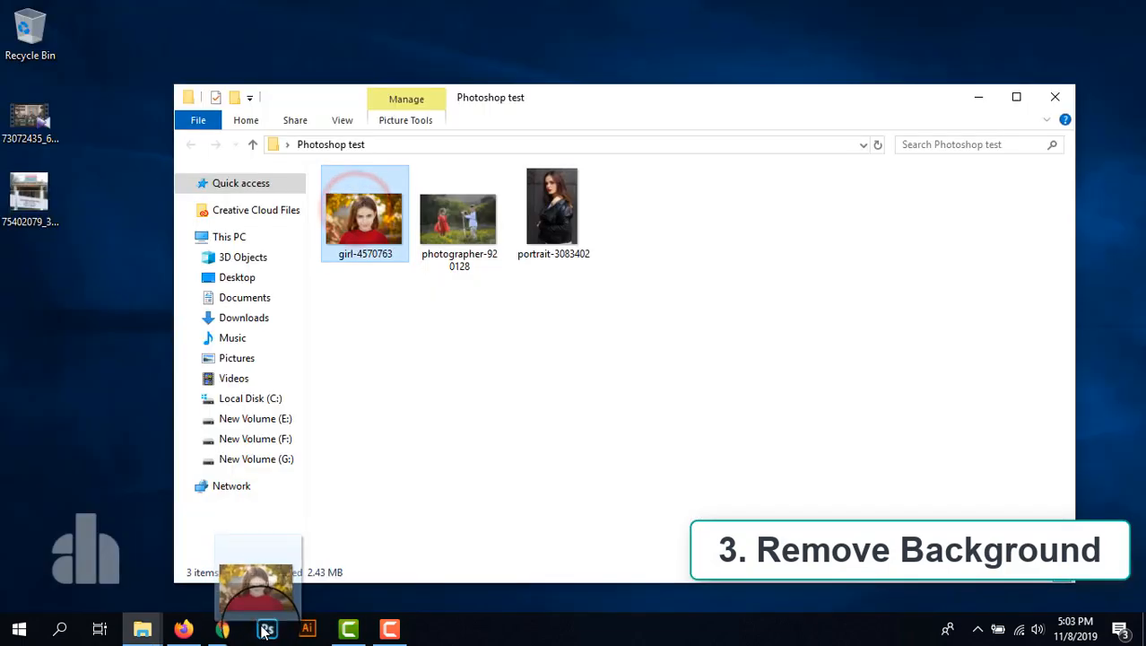
# - Open the image girl-4570763.jpg as a separate document and duplicate its Background layer
pyautogui.moveTo(256, 594); pyautogui.dragTo(265, 628)
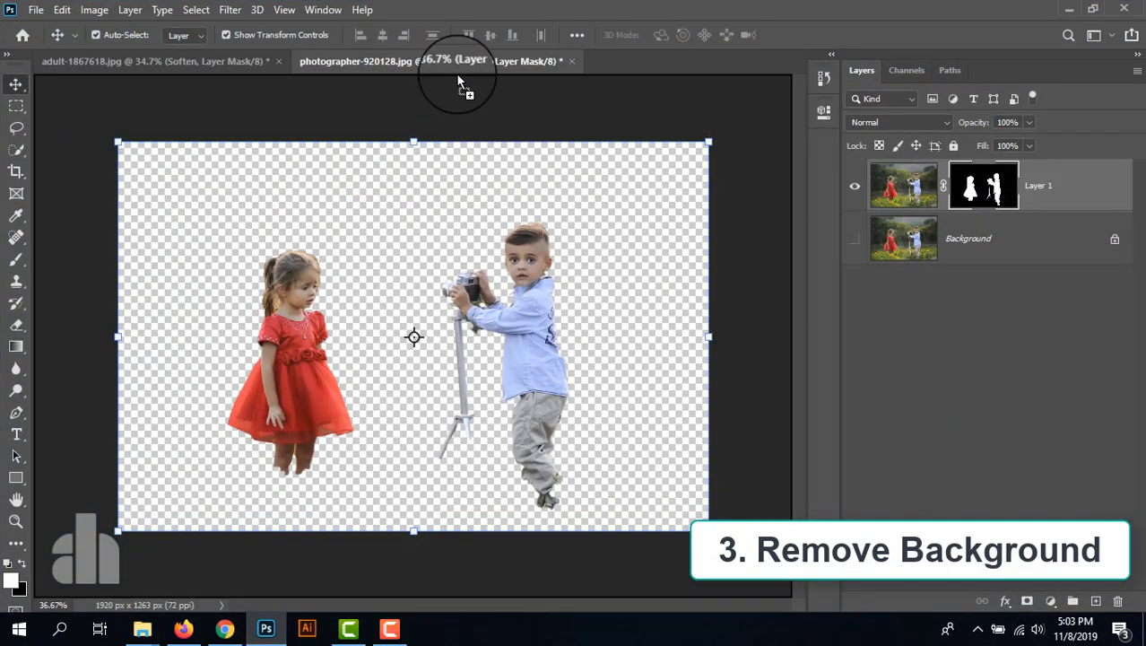
pyautogui.moveTo(480, 9); pyautogui.dragTo(633, 146)
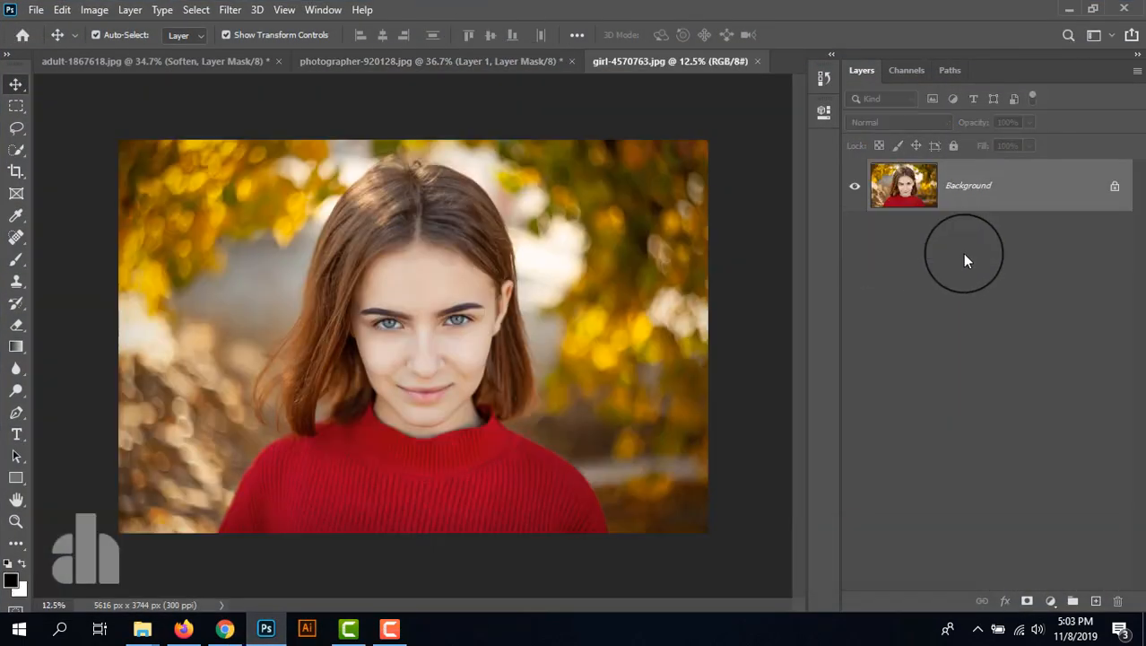
pyautogui.click(1016, 199)
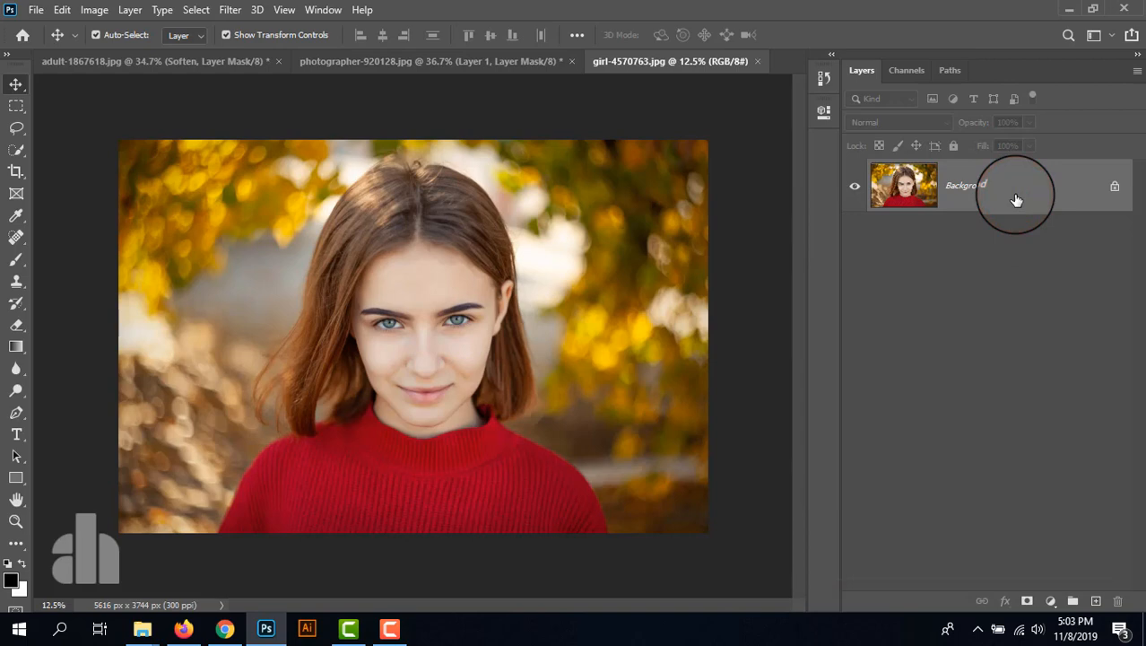
pyautogui.hotkey('ctrl', 'j')
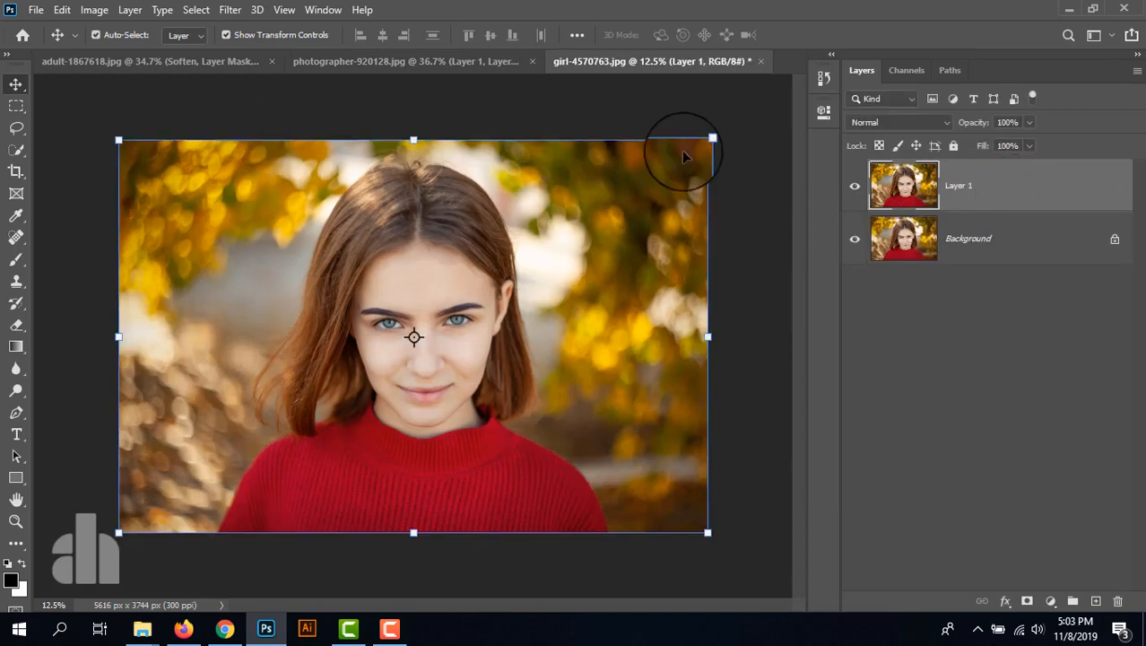
# - Apply the Remove Background quick action to Layer 1 and hide the original Background layer
pyautogui.click(823, 111)
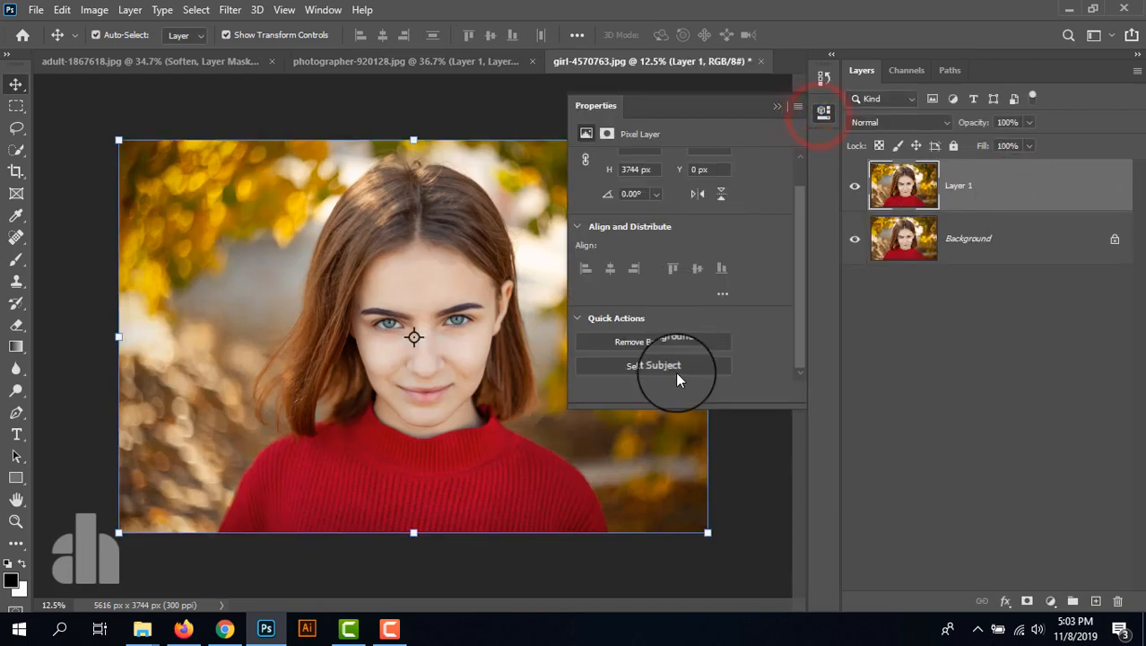
pyautogui.click(674, 340)
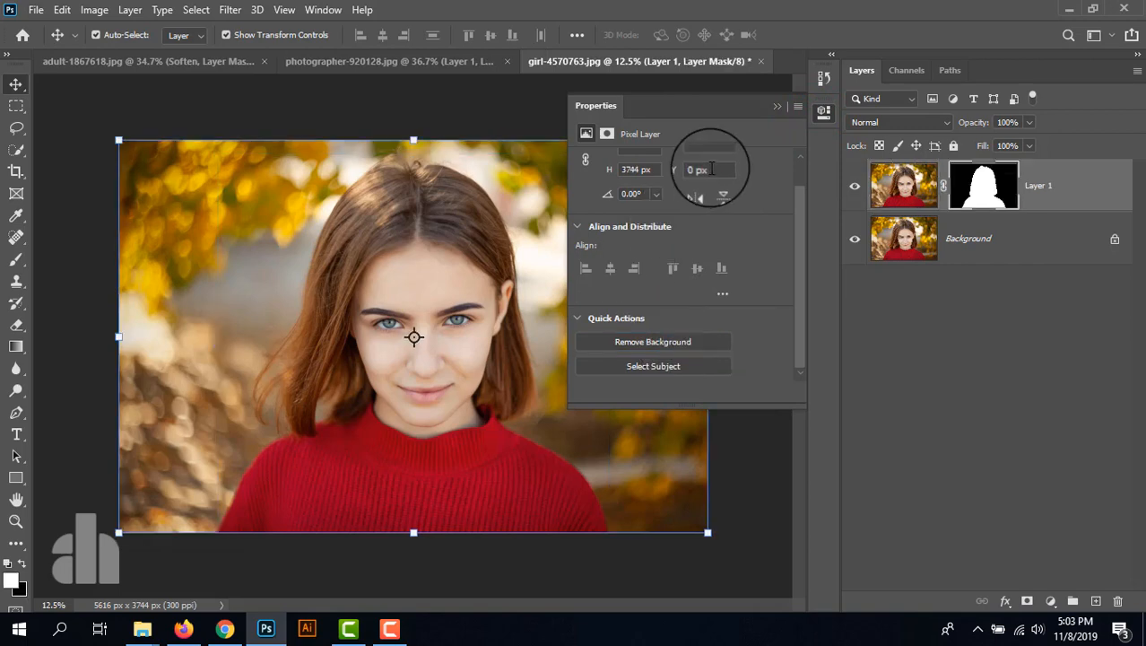
pyautogui.click(777, 107)
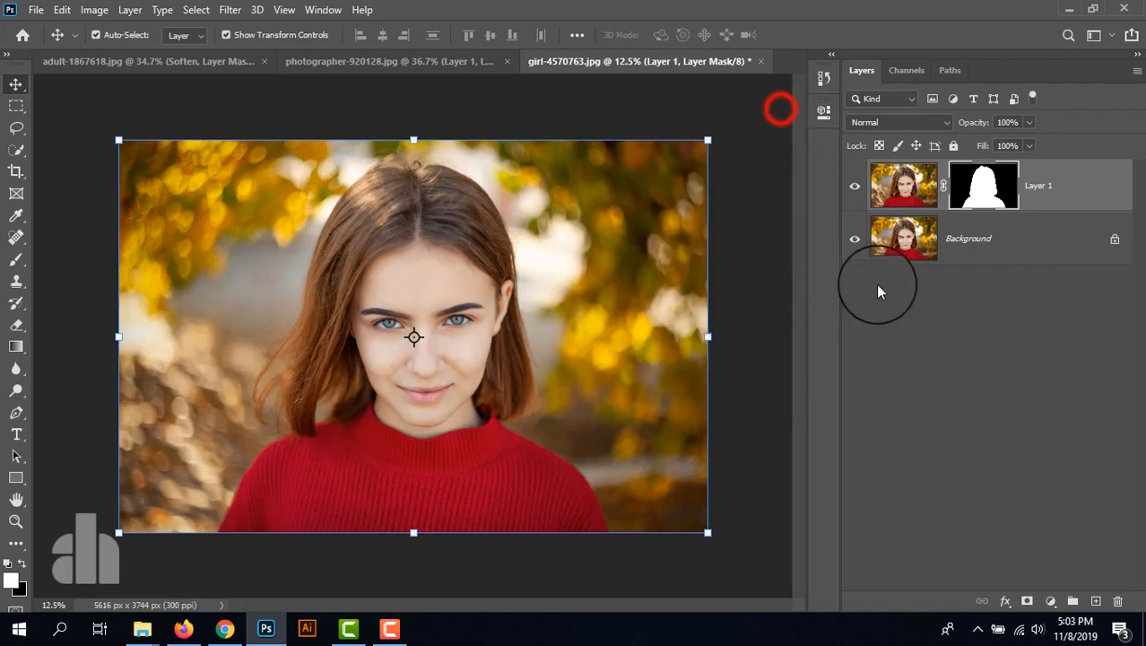
pyautogui.click(854, 239)
pyautogui.scroll(1, 353, 225)
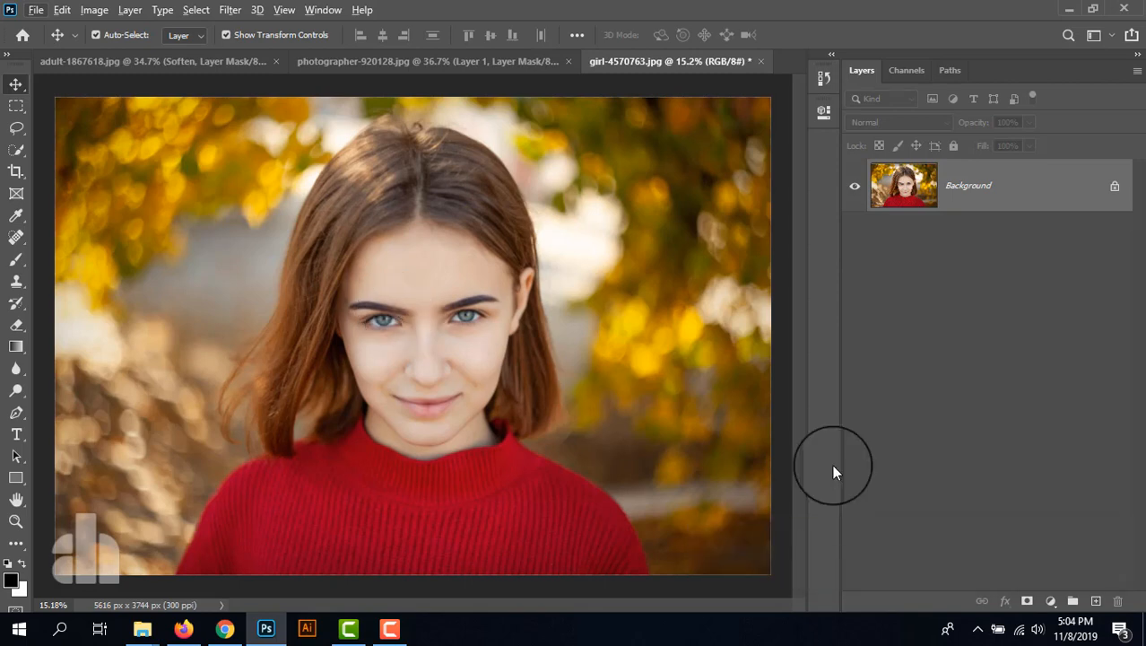
# - Add a new empty layer and set the Brush foreground colour to blue 12a9ff
pyautogui.click(1096, 600)
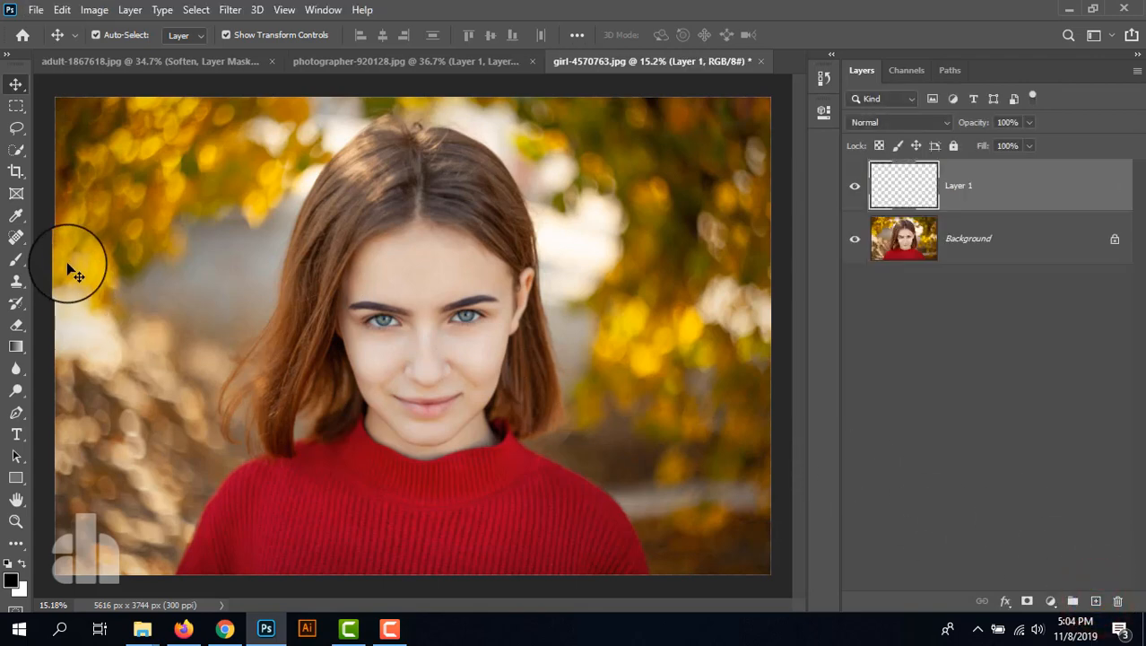
pyautogui.click(16, 259)
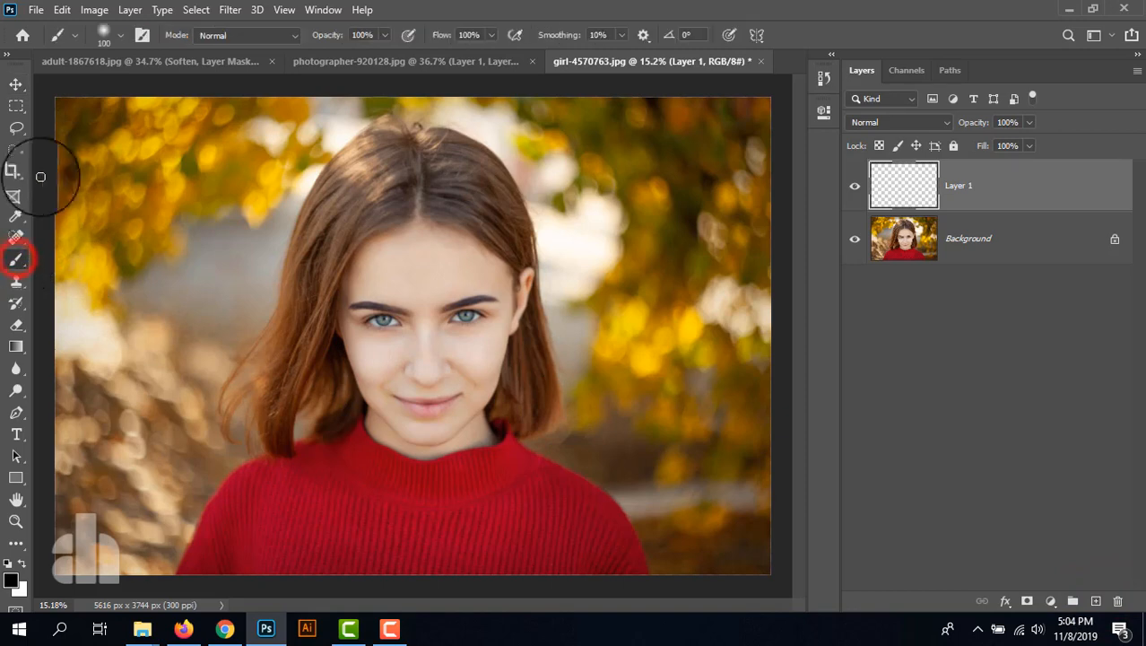
pyautogui.click(10, 585)
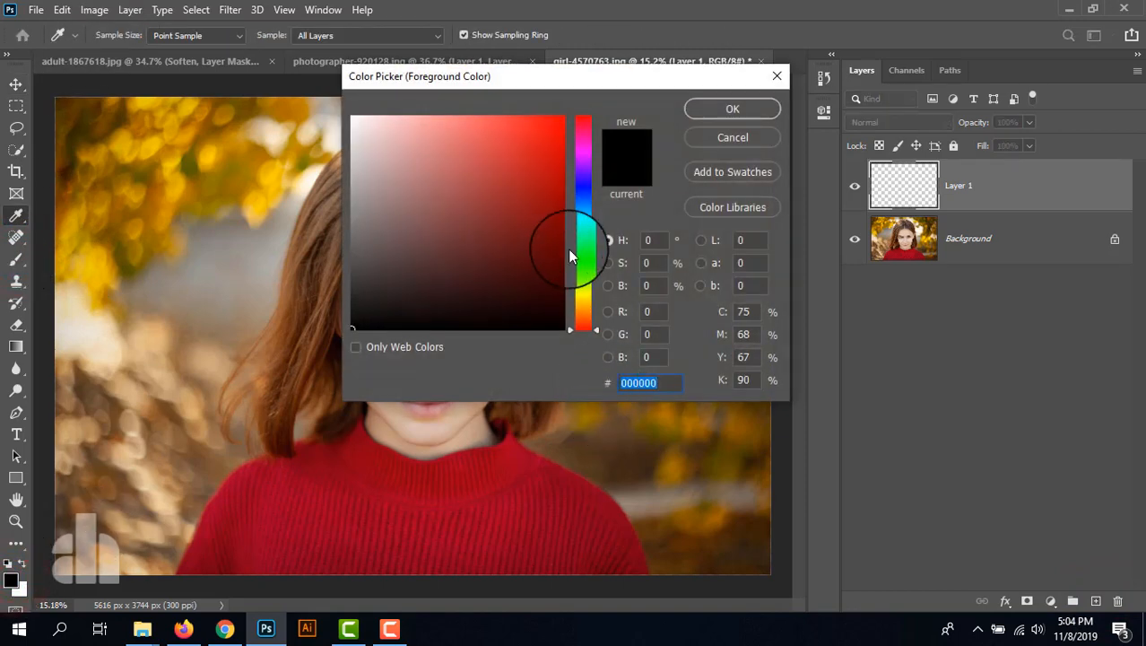
pyautogui.click(584, 211)
pyautogui.click(532, 163)
pyautogui.click(731, 109)
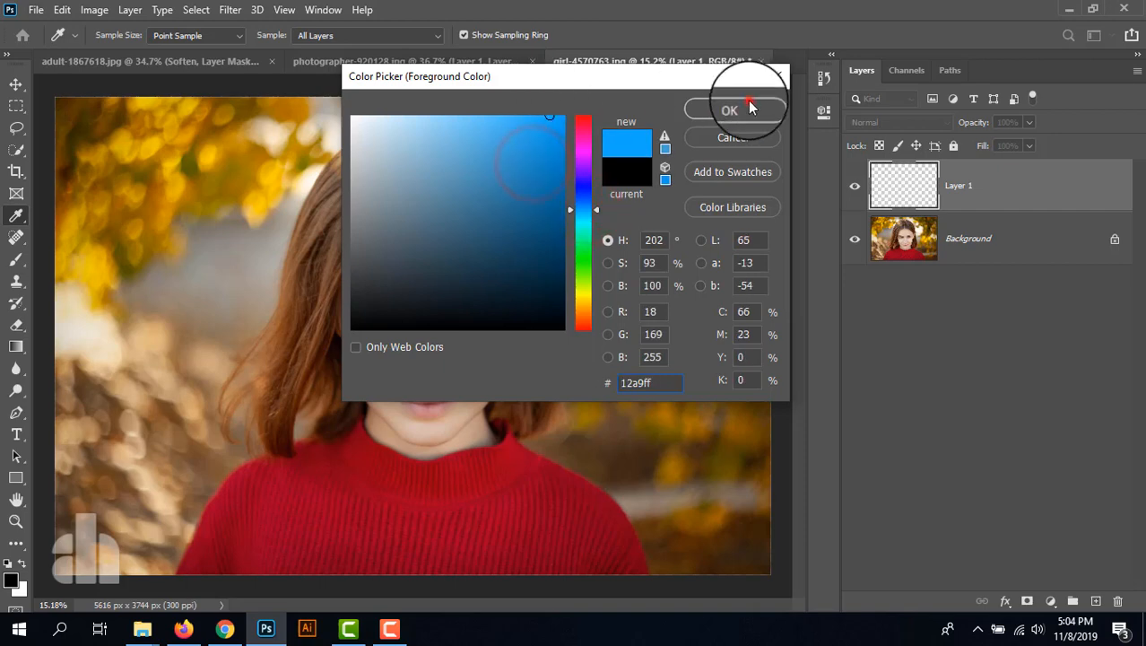
# - Resize the brush to 700 px and paint a soft blue zigzag across the portrait on Layer 1
pyautogui.press(']')
pyautogui.press(']')
pyautogui.press(']')
pyautogui.press(']')
pyautogui.press(']')
pyautogui.press(']')
pyautogui.press(']')
pyautogui.press(']')
pyautogui.press(']')
pyautogui.press(']')
pyautogui.press(']')
pyautogui.press(']')
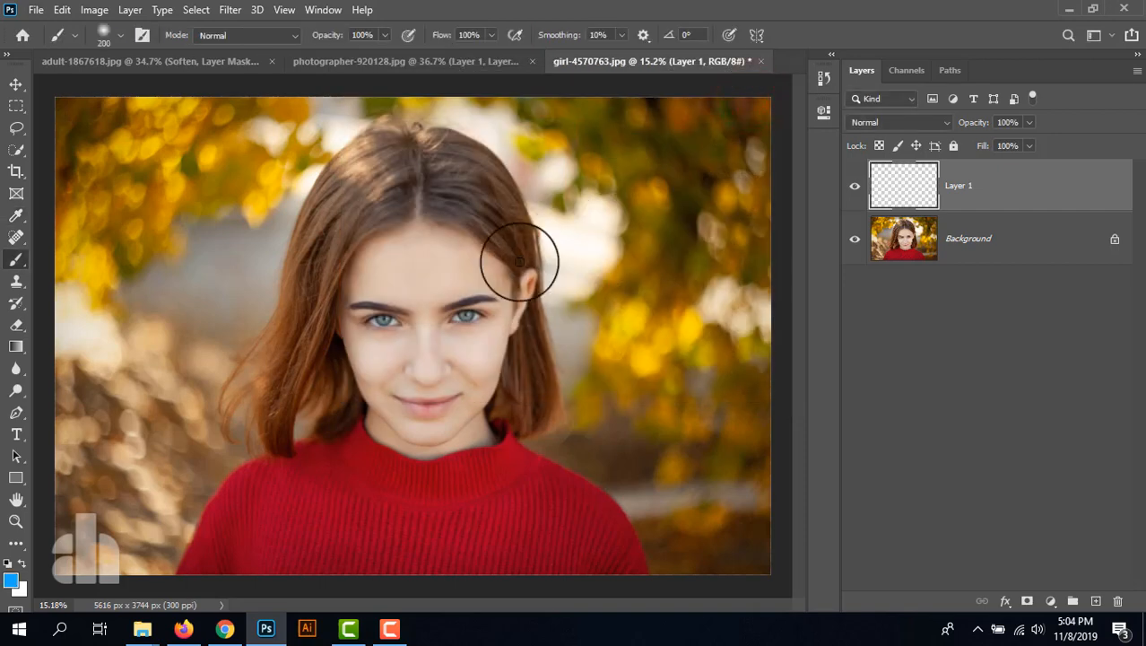
pyautogui.press('[')
pyautogui.press('[')
pyautogui.press('[')
pyautogui.press('[')
pyautogui.press('[')
pyautogui.press('[')
pyautogui.press('[')
pyautogui.press('[')
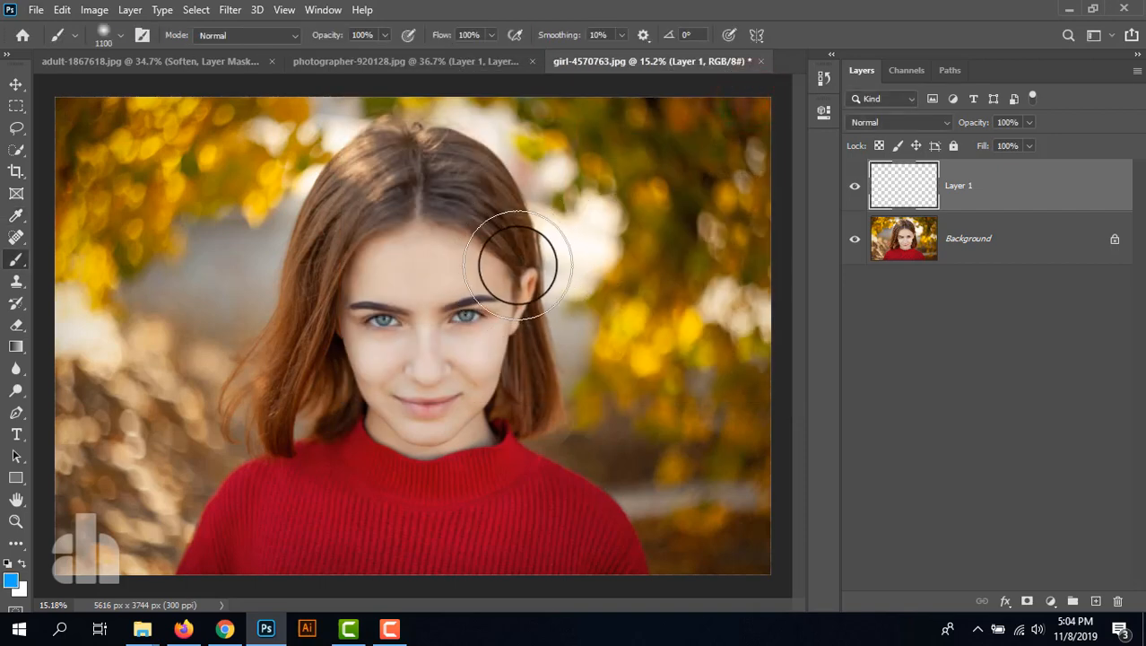
pyautogui.moveTo(169, 222)
pyautogui.mouseDown()
pyautogui.moveTo(208, 307)
pyautogui.moveTo(264, 345)
pyautogui.moveTo(414, 277)
pyautogui.moveTo(520, 475)
pyautogui.mouseUp()
pyautogui.moveTo(659, 241); pyautogui.dragTo(658, 469)
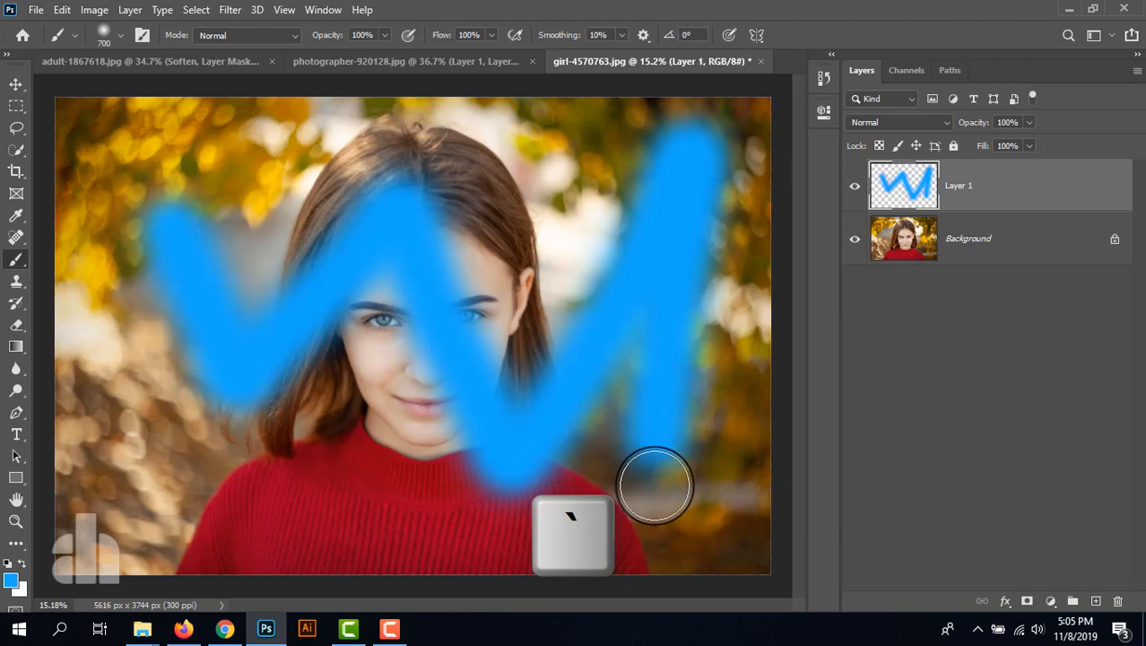
# - Erase part of the blue zigzag using the brush temporarily as an eraser, and delete Layer 1
pyautogui.click(652, 485)
pyautogui.moveTo(682, 323)
pyautogui.mouseDown()
pyautogui.moveTo(714, 292)
pyautogui.moveTo(629, 471)
pyautogui.moveTo(722, 184)
pyautogui.moveTo(670, 156)
pyautogui.moveTo(632, 296)
pyautogui.moveTo(634, 351)
pyautogui.moveTo(615, 253)
pyautogui.moveTo(557, 460)
pyautogui.moveTo(557, 348)
pyautogui.moveTo(686, 482)
pyautogui.mouseUp()
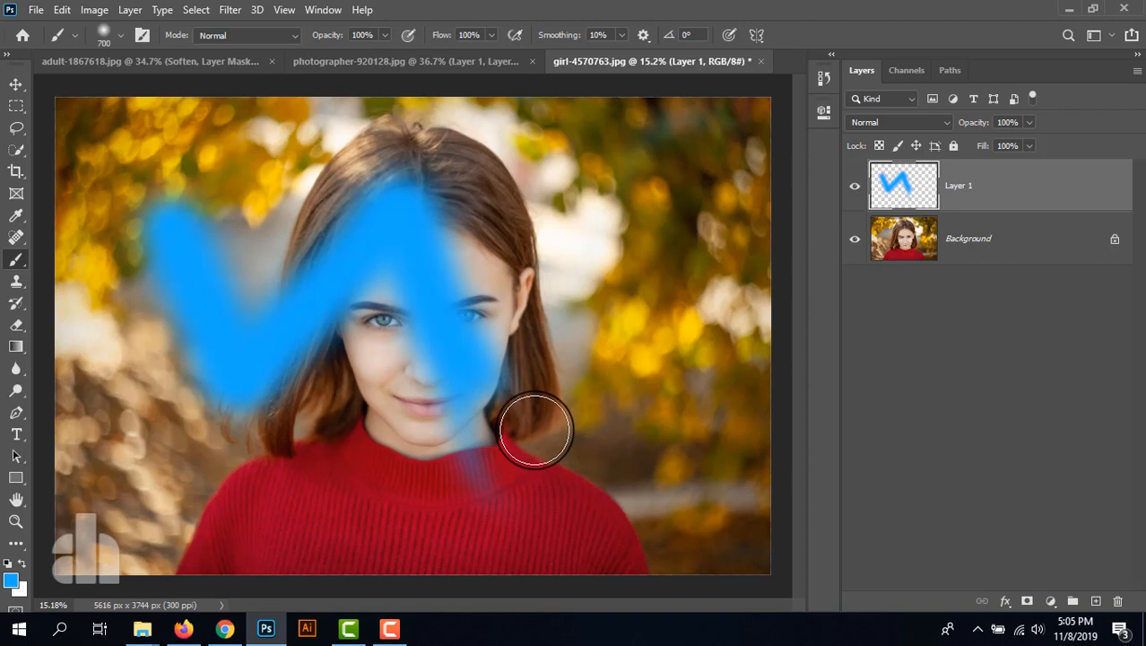
pyautogui.click(1004, 187)
pyautogui.press('Delete')
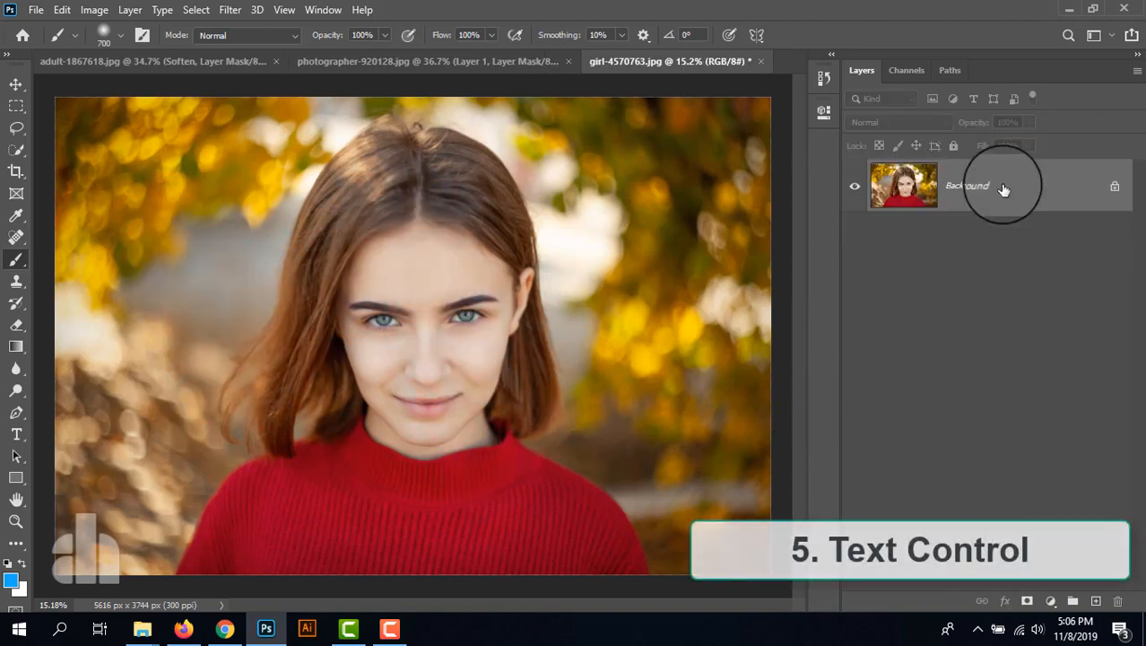
# - Add the text THE GIRL in blue Roboto Black and scale it to about 3016% across the girl's lower face
pyautogui.click(14, 436)
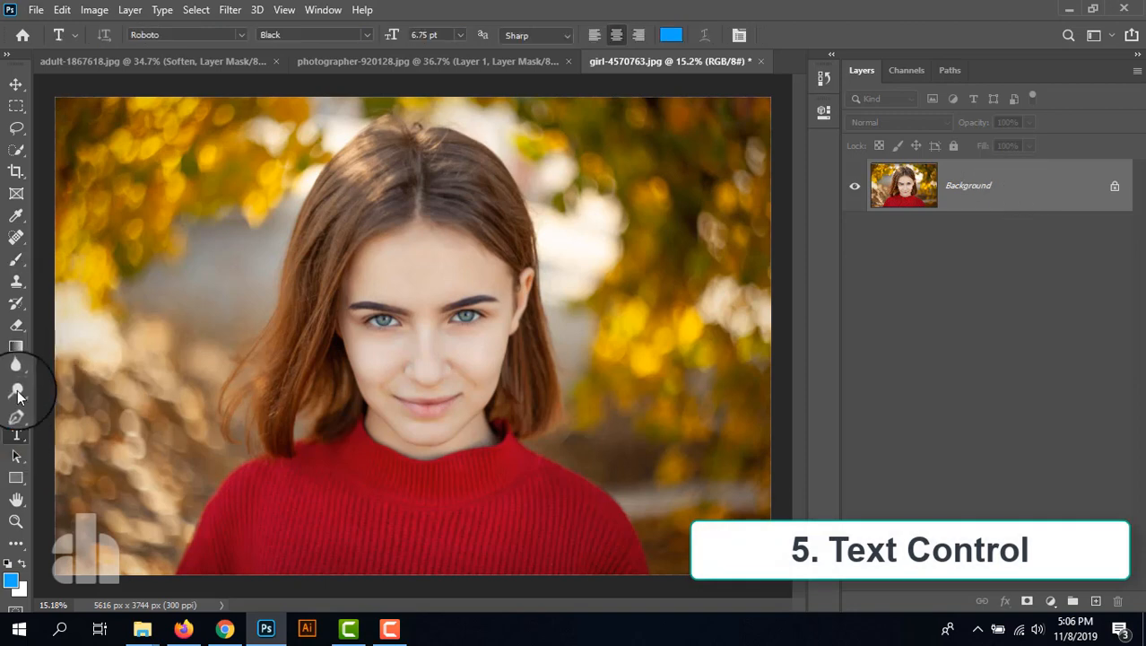
pyautogui.click(194, 326)
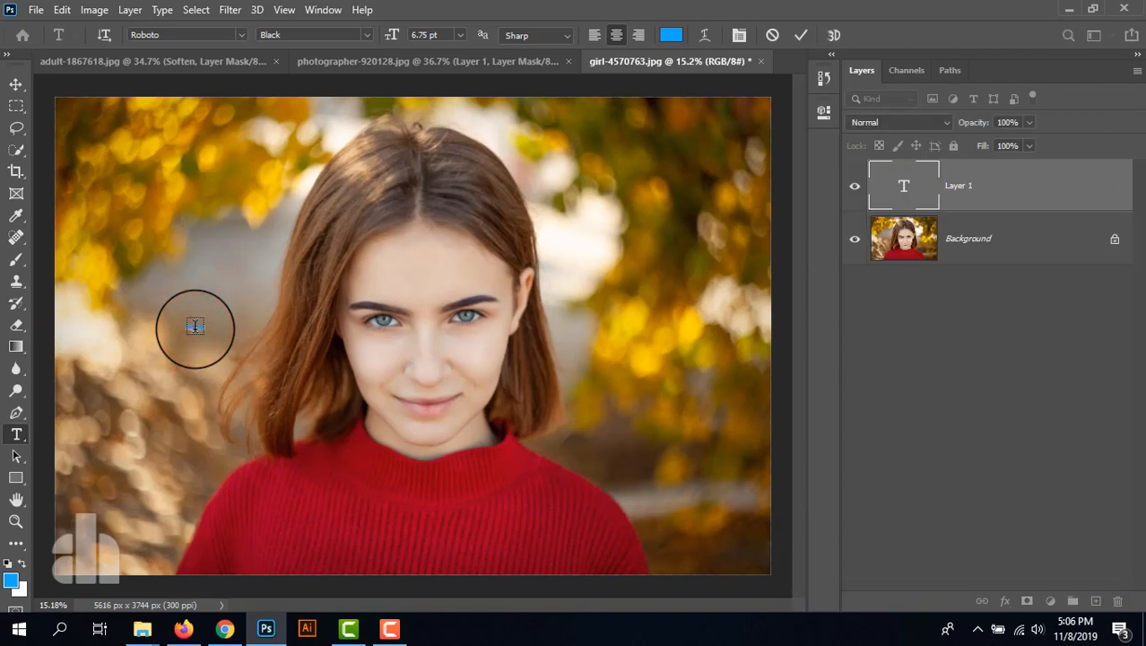
pyautogui.click(14, 87)
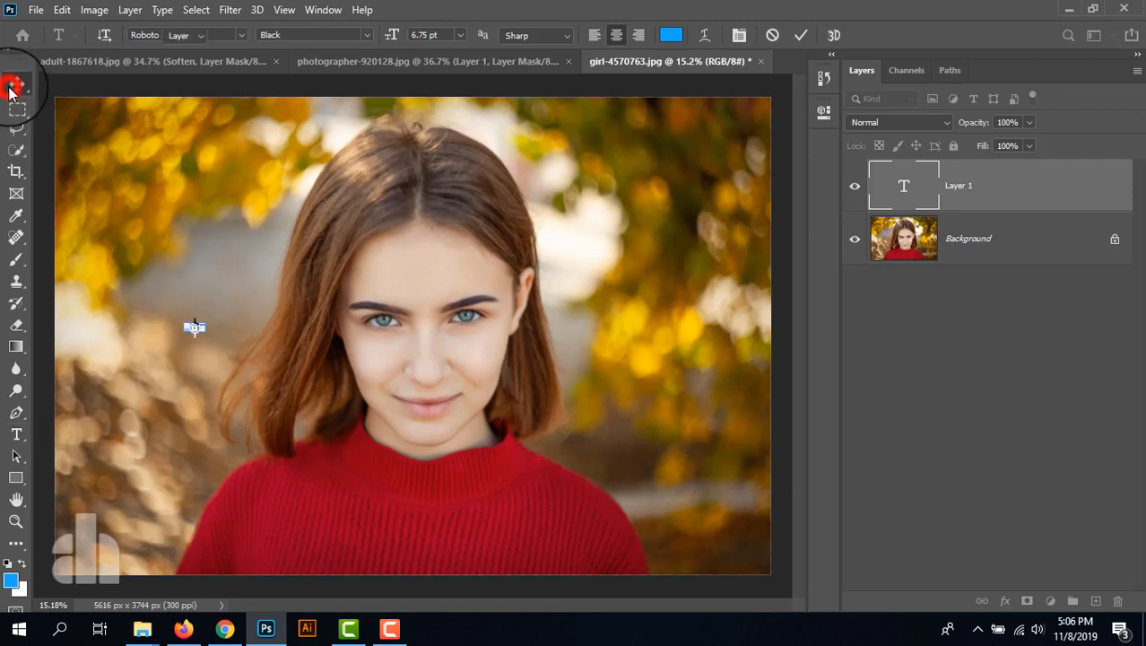
pyautogui.hotkey('ctrl', 't')
pyautogui.moveTo(206, 330); pyautogui.dragTo(631, 546)
pyautogui.click(546, 384)
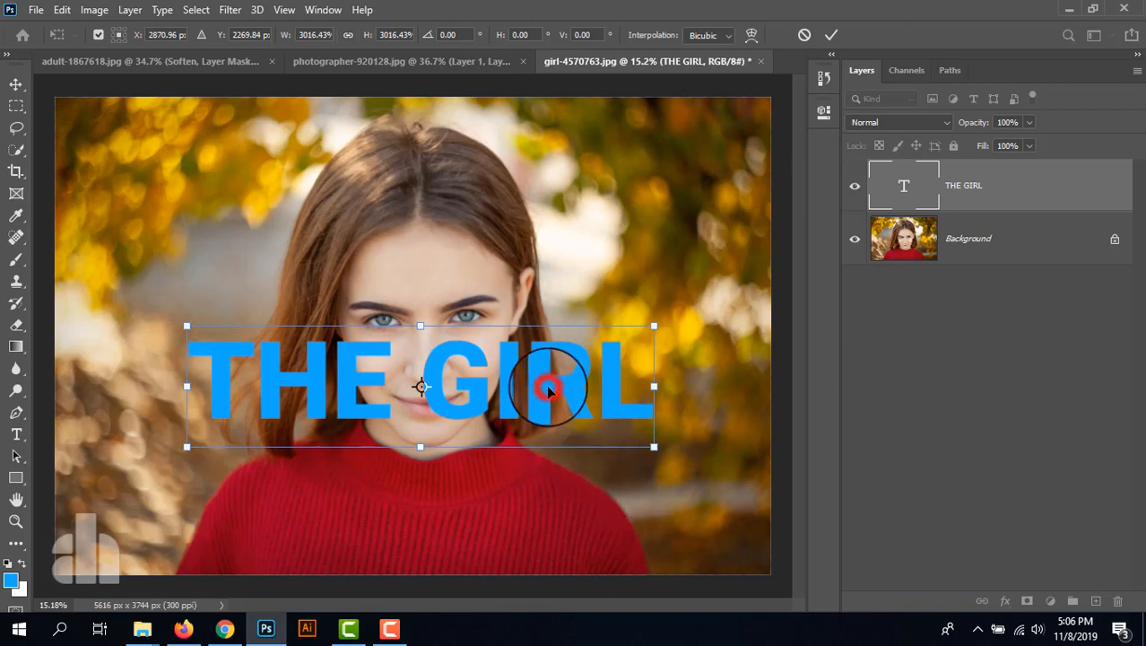
pyautogui.click(823, 112)
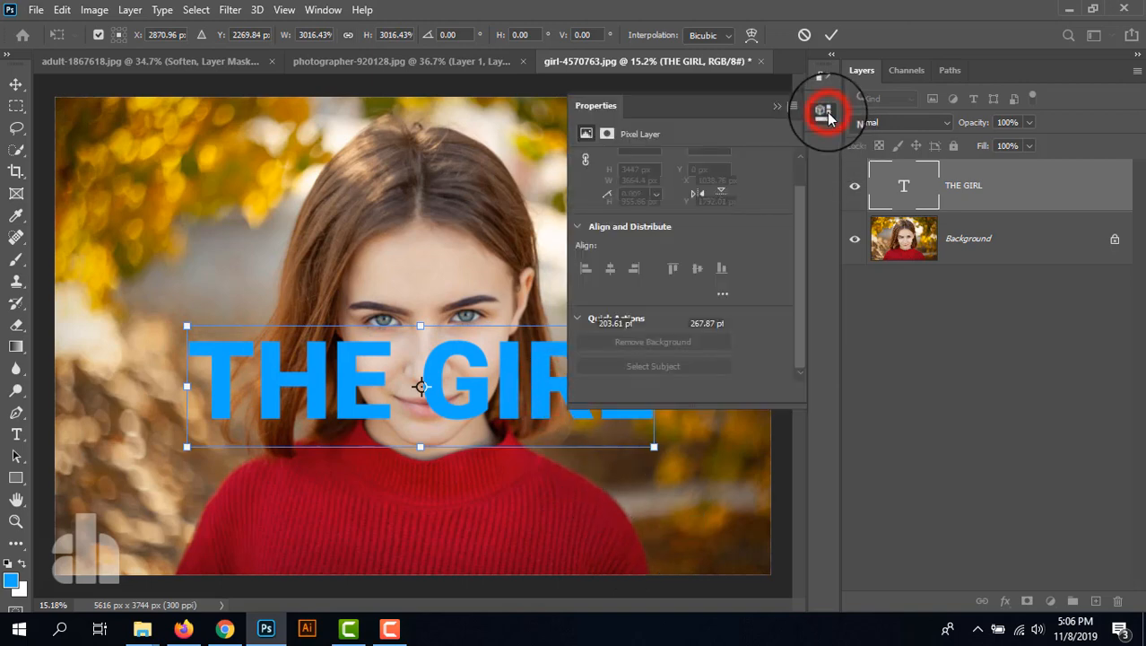
pyautogui.scroll(-1, 736, 262)
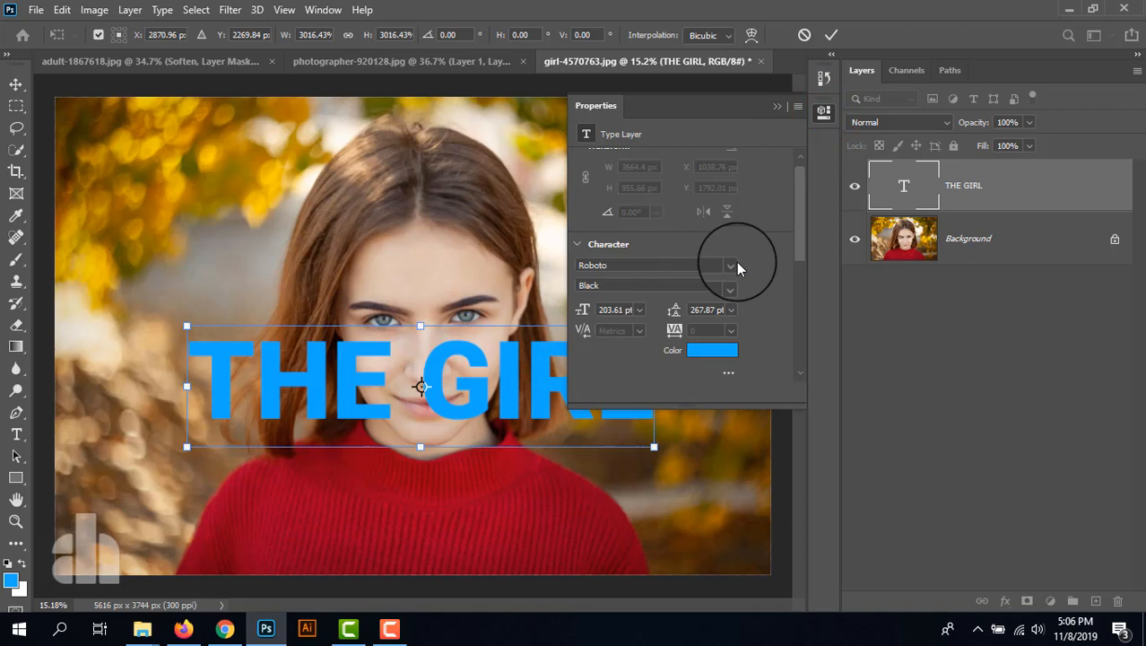
pyautogui.click(831, 34)
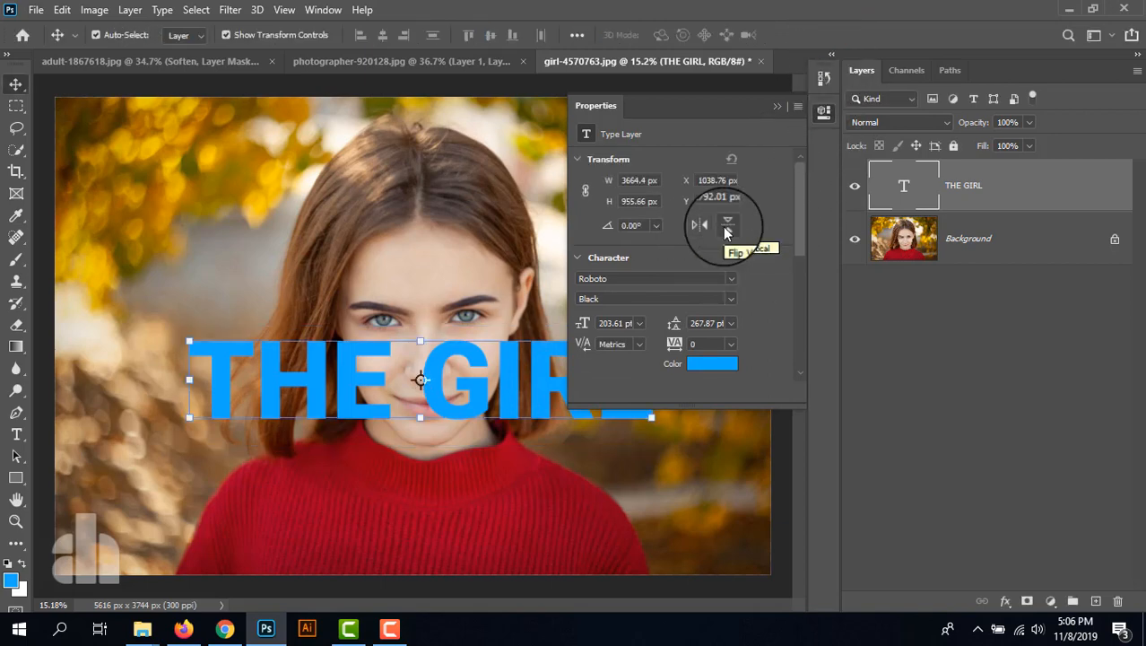
# - Set the rotation of the THE GIRL text layer to 45 degrees in its properties
pyautogui.click(641, 226)
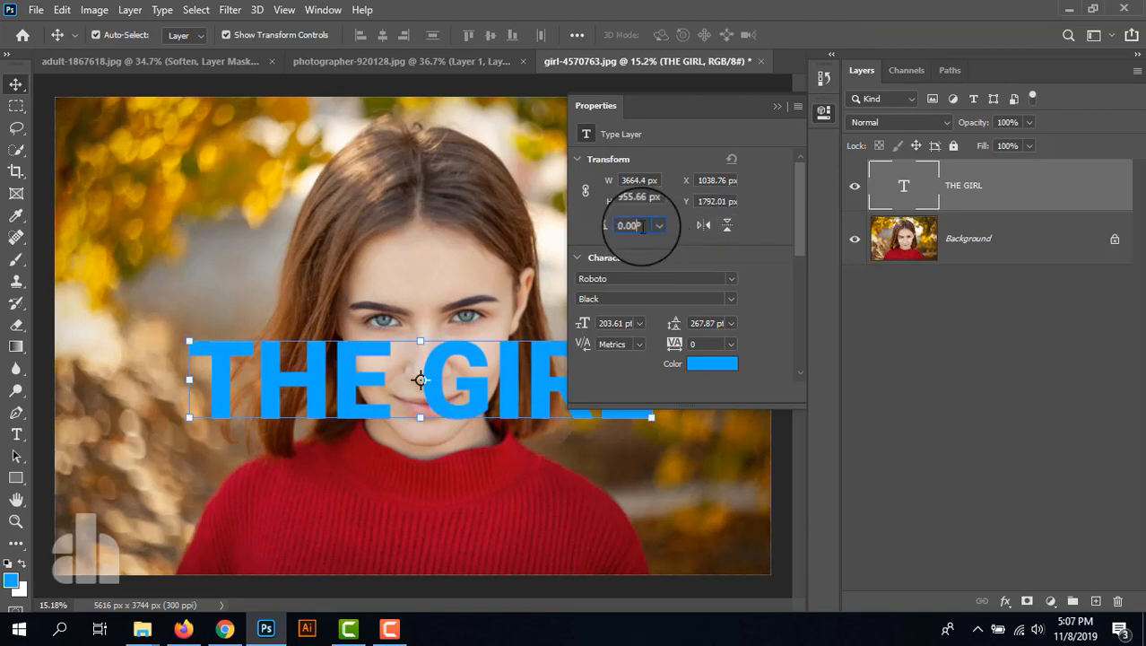
pyautogui.press('BackSpace')
pyautogui.press('BackSpace')
pyautogui.press('BackSpace')
pyautogui.press('BackSpace')
pyautogui.write('45')
pyautogui.press('Return')
pyautogui.scroll(-5, 770, 244)
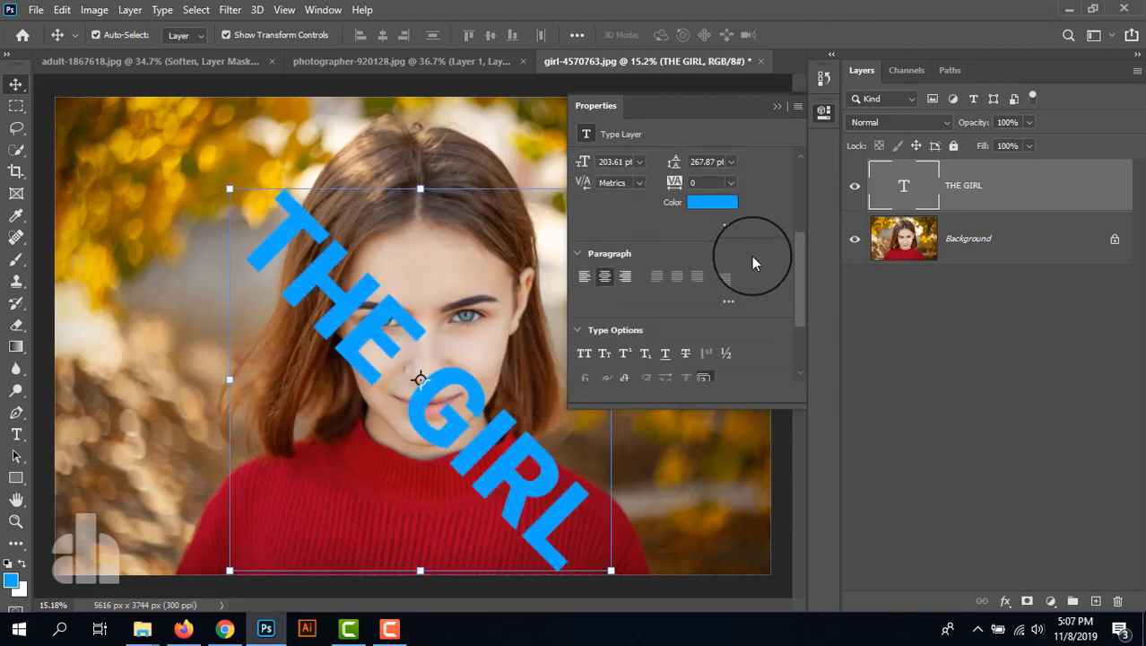